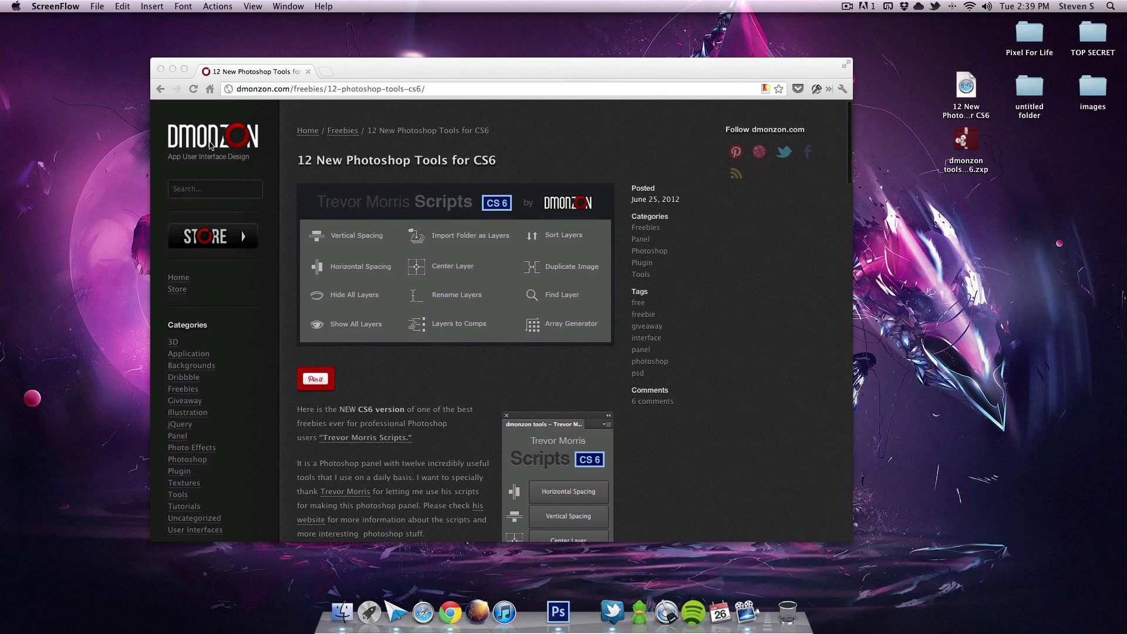
Download the free dmonzon Photoshop tools from the freebies article and dismiss the pay-with-a-tweet popup.
left_click_drag(294, 88, 359, 91)
left_click(359, 90)
left_click(530, 166)
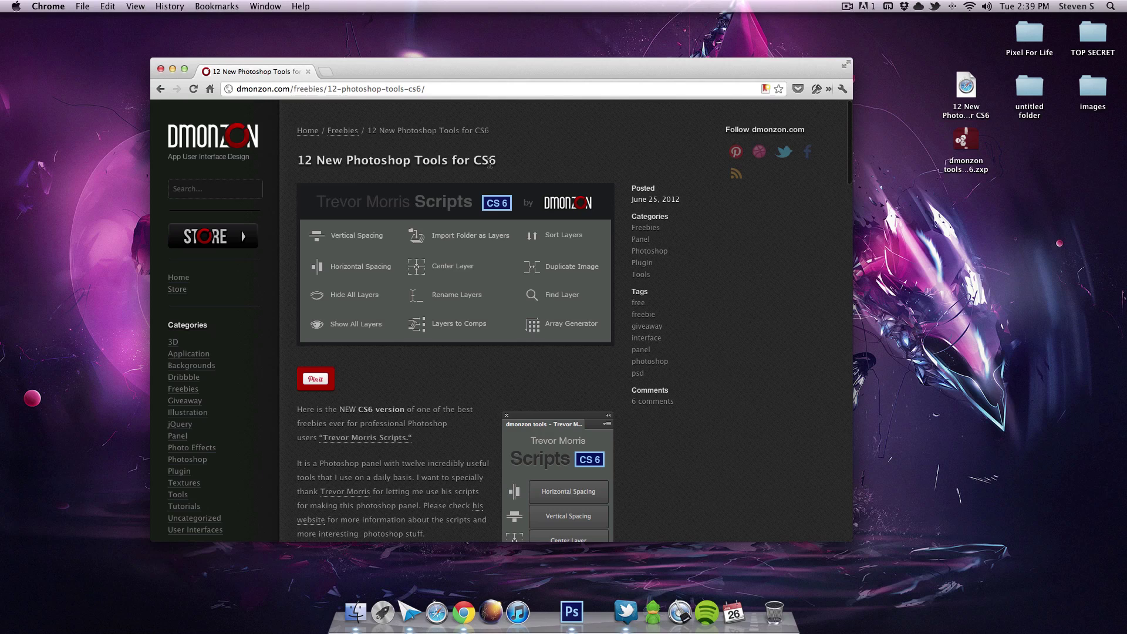
scroll(516, 146, "down", 10)
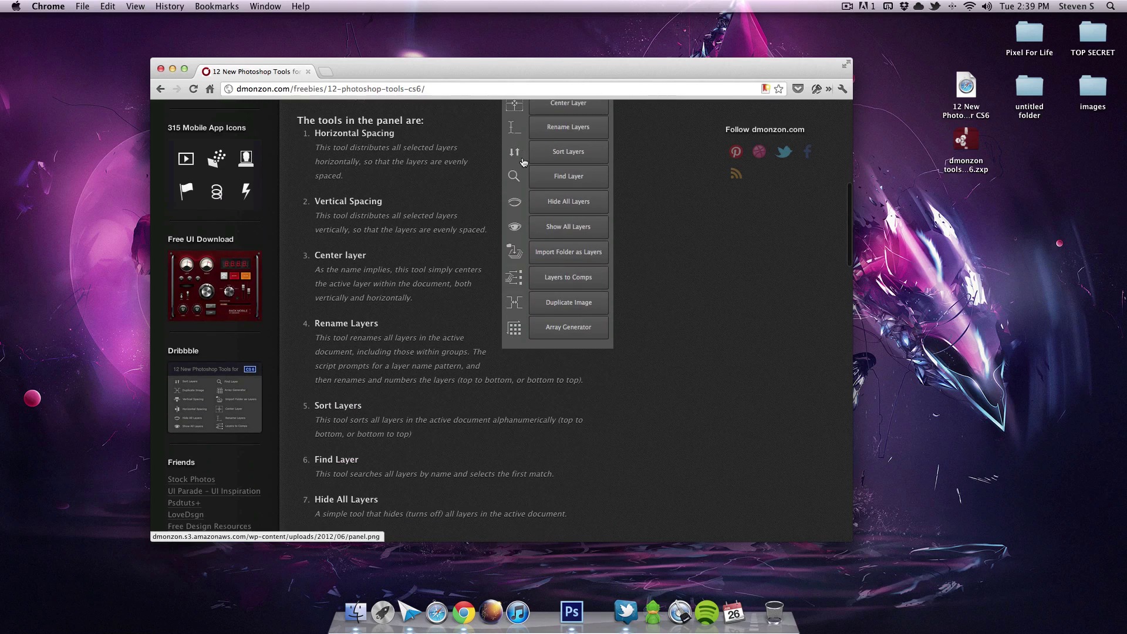
scroll(567, 272, "down", 5)
scroll(567, 272, "down", 1)
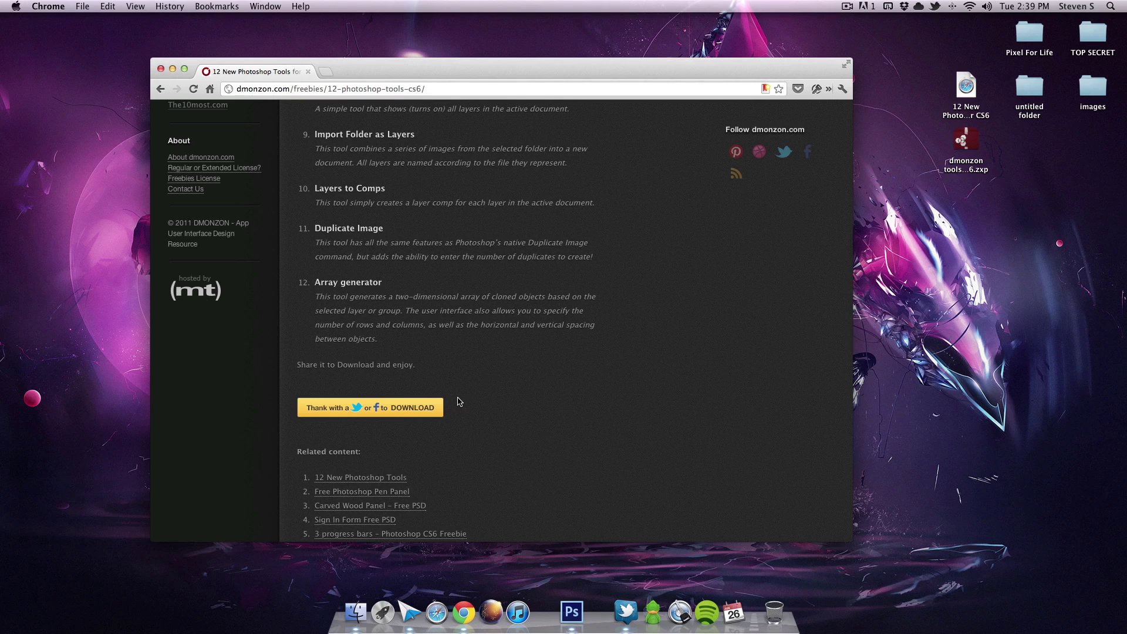
left_click(400, 409)
left_click_drag(240, 23, 446, 130)
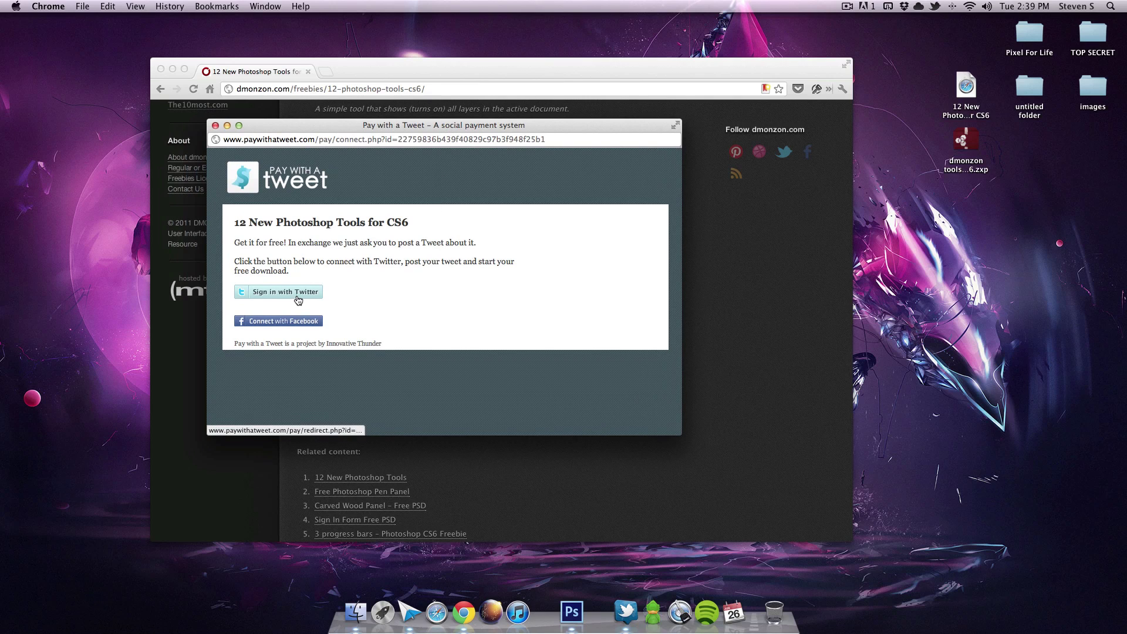
left_click(215, 125)
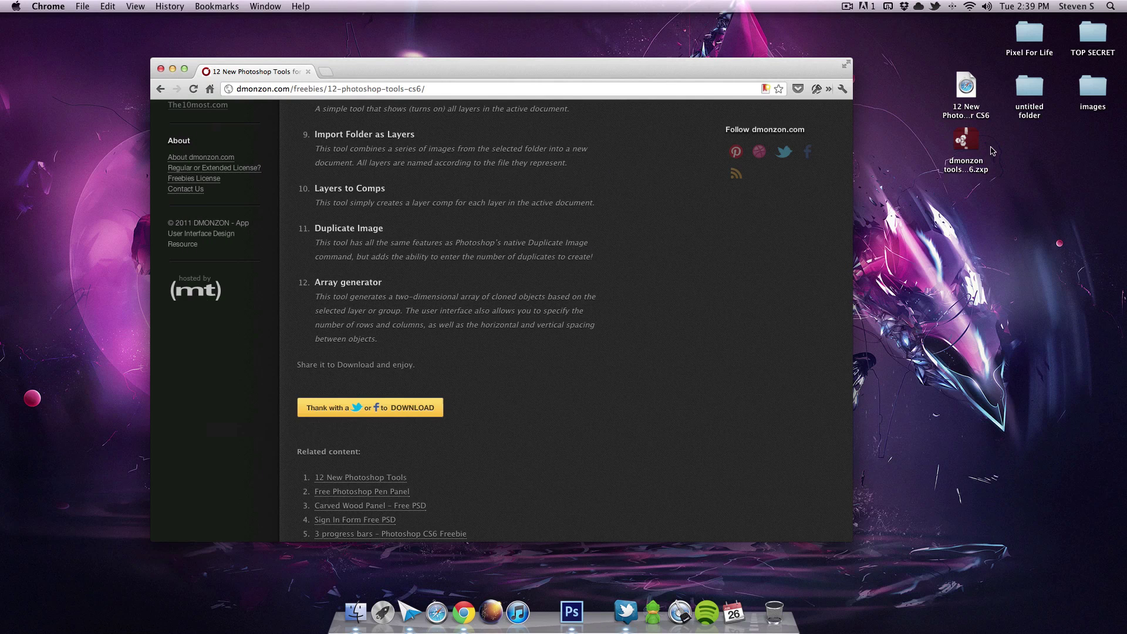
Install the dmonzon tools .zxp package and verify dmonzon.tools 2.0.0 is enabled for Photoshop CS6.
left_click_drag(967, 149, 897, 253)
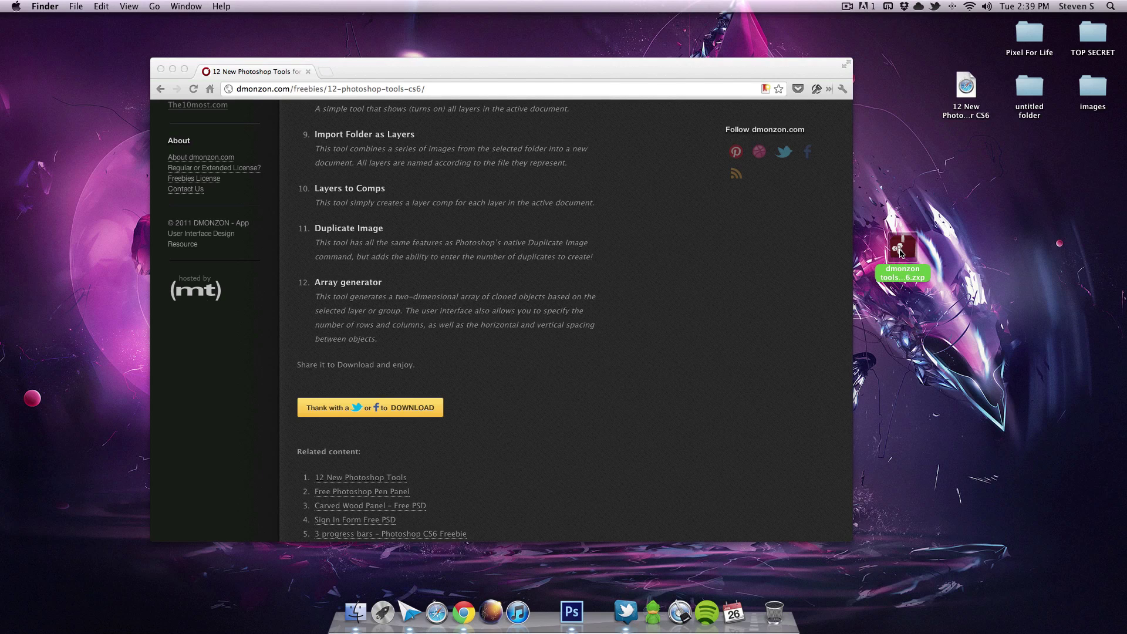
double_click(901, 249)
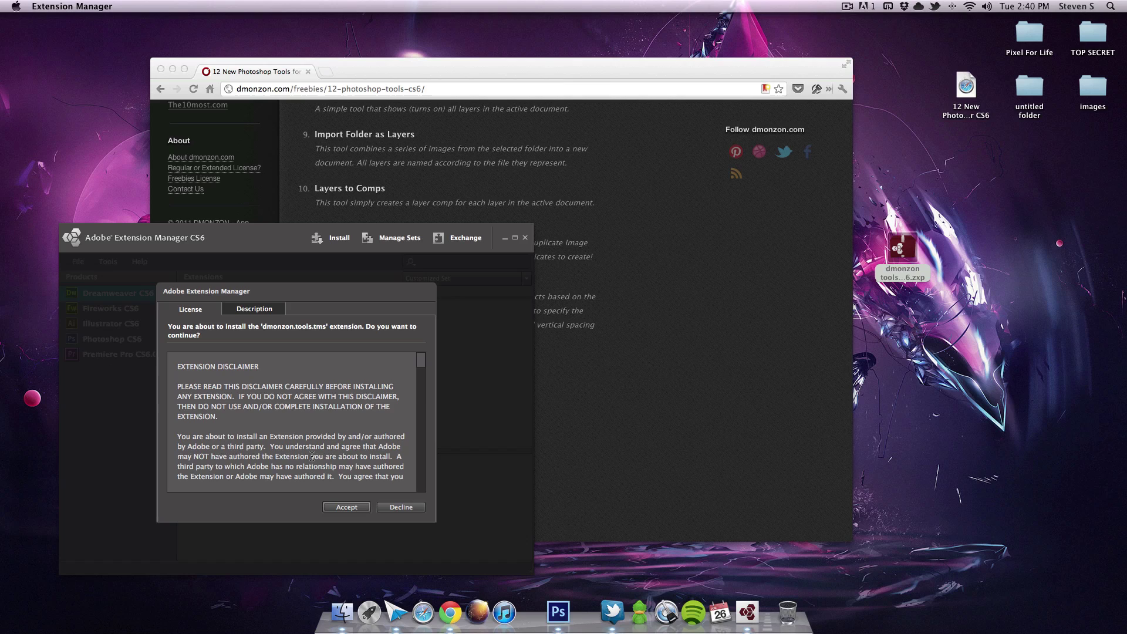
left_click(402, 507)
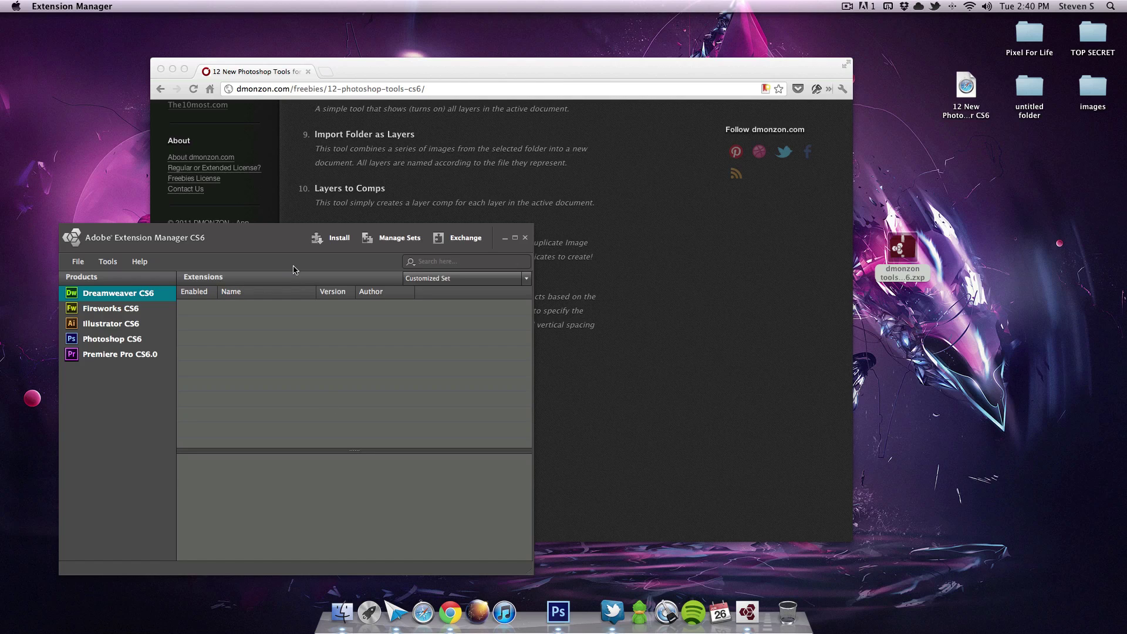
left_click(115, 338)
left_click_drag(238, 239, 285, 172)
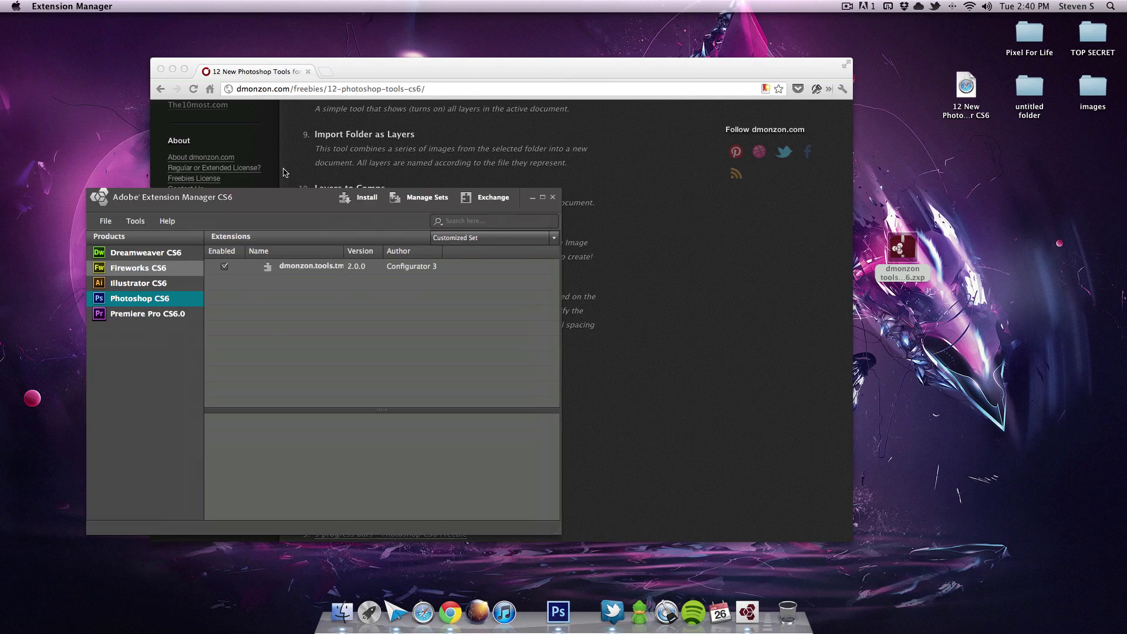
left_click(332, 230)
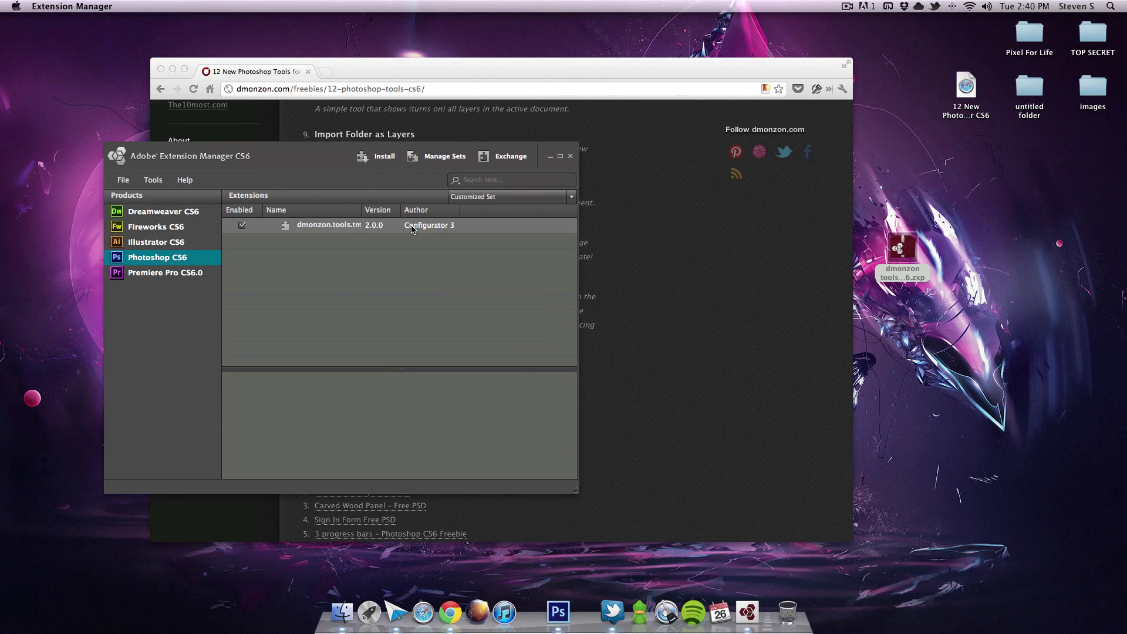
left_click(570, 156)
In Photoshop, close the scripts panel and create a new default blank document.
left_click(572, 612)
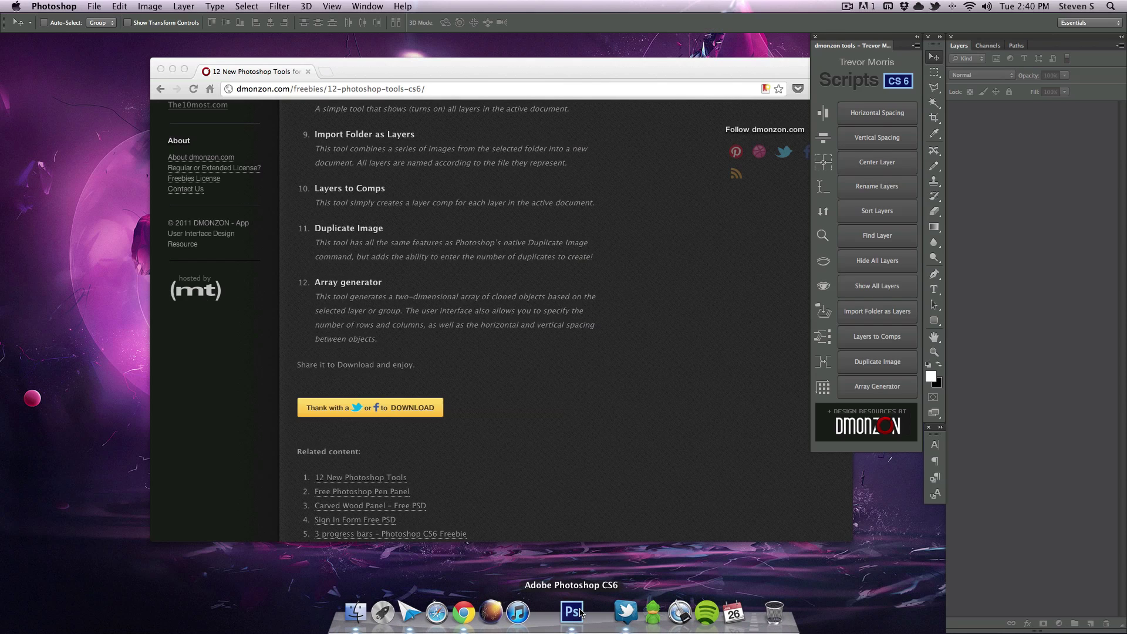
left_click(815, 36)
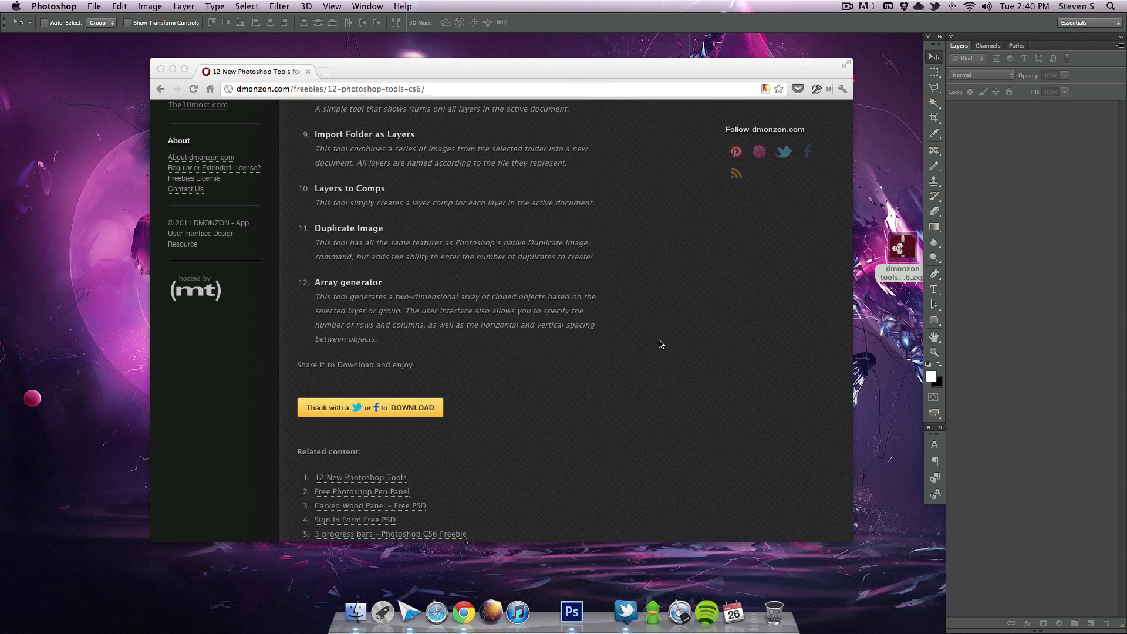
key("super+n")
left_click(546, 125)
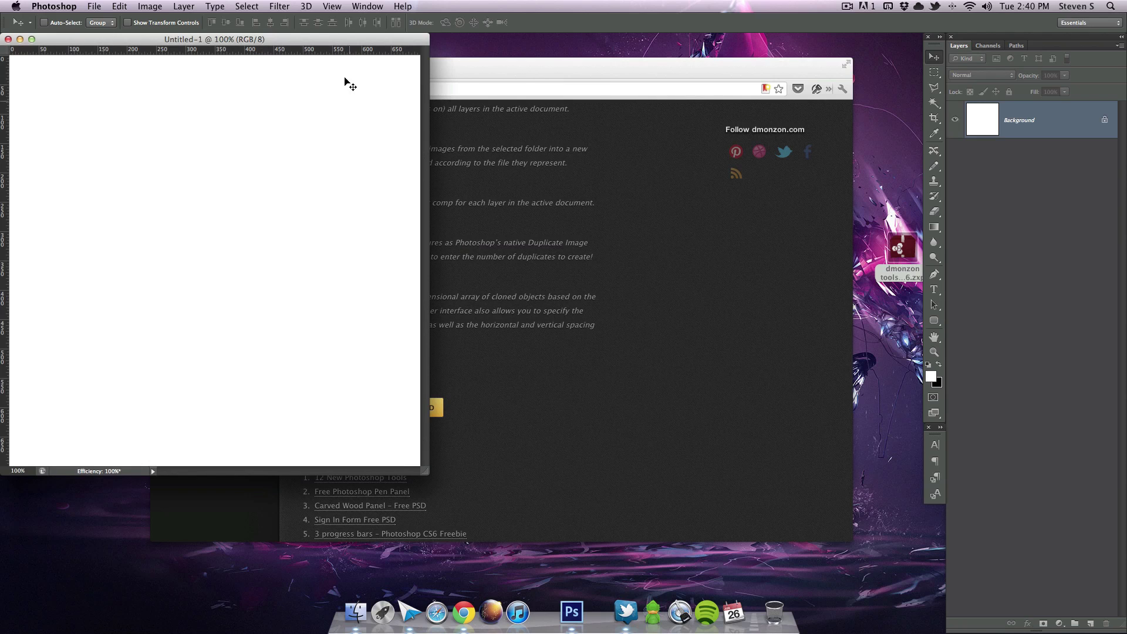
left_click_drag(319, 39, 550, 110)
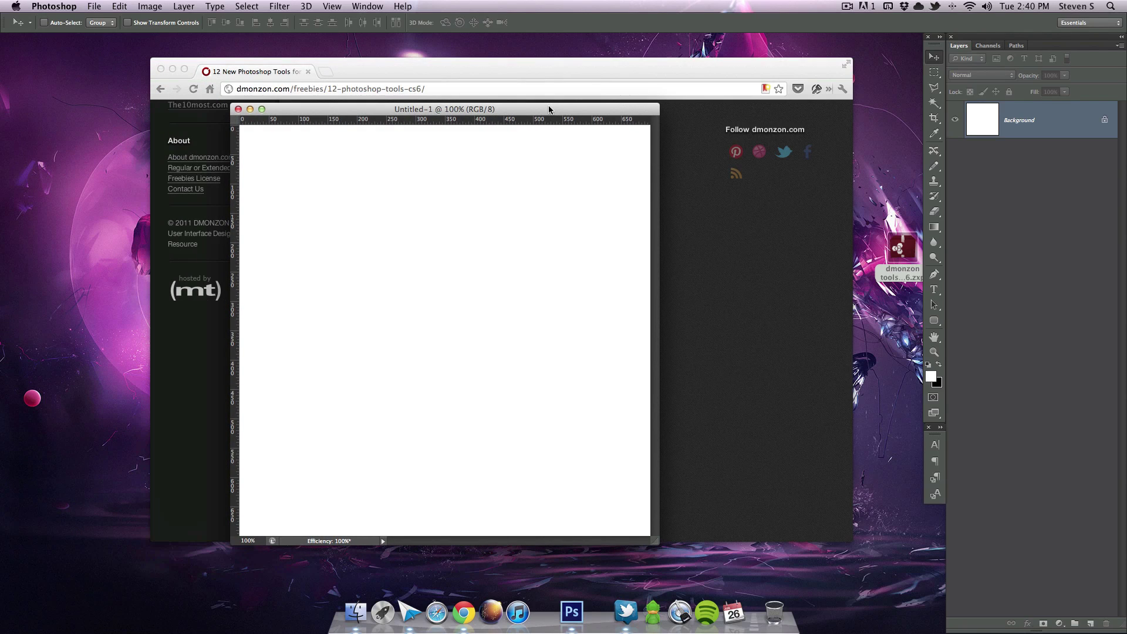
Open the dmonzon tools panel from Window > Extensions.
left_click(375, 6)
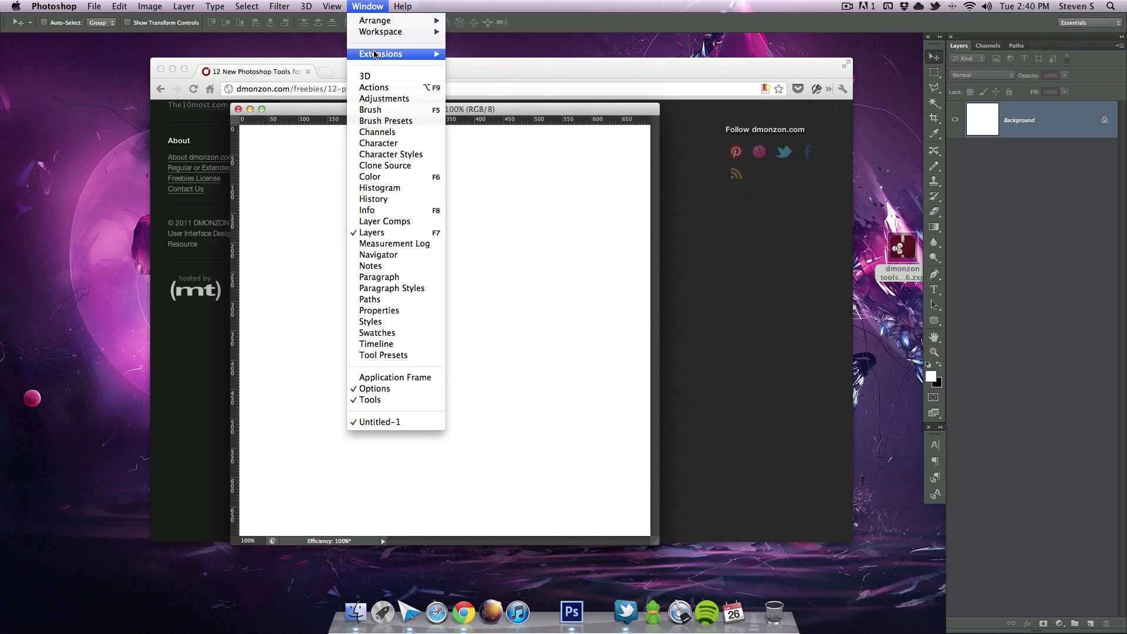
mouse_move(372, 55)
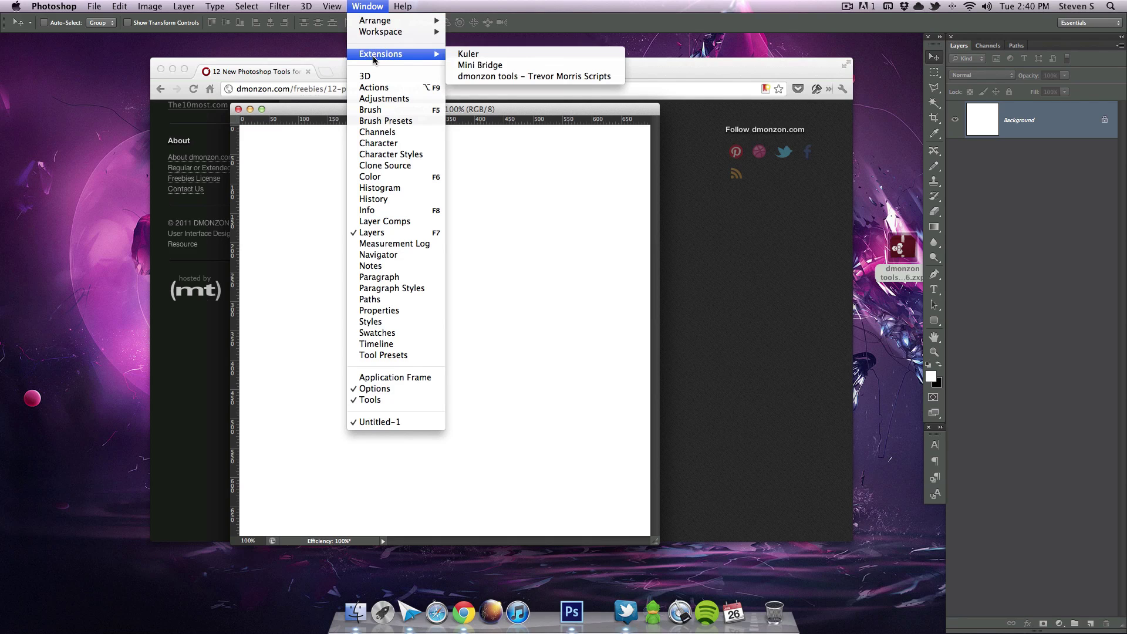
left_click(481, 76)
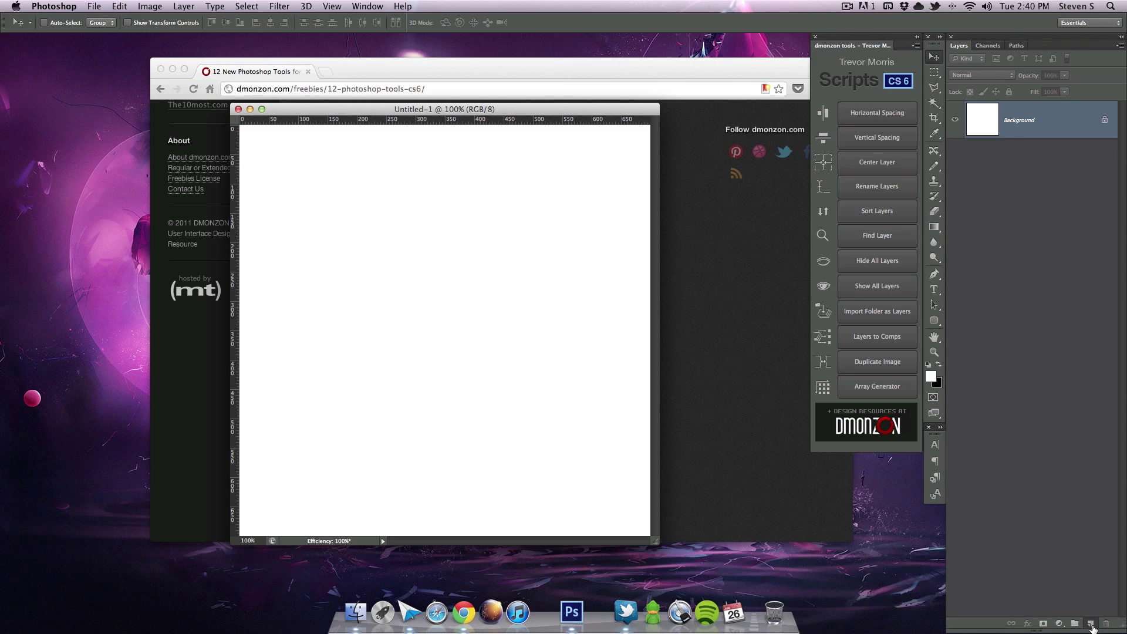
Add an empty Layer 1 above Background, briefly visit the scripts author's site, and return to Photoshop.
left_click(1091, 625)
left_click(924, 74)
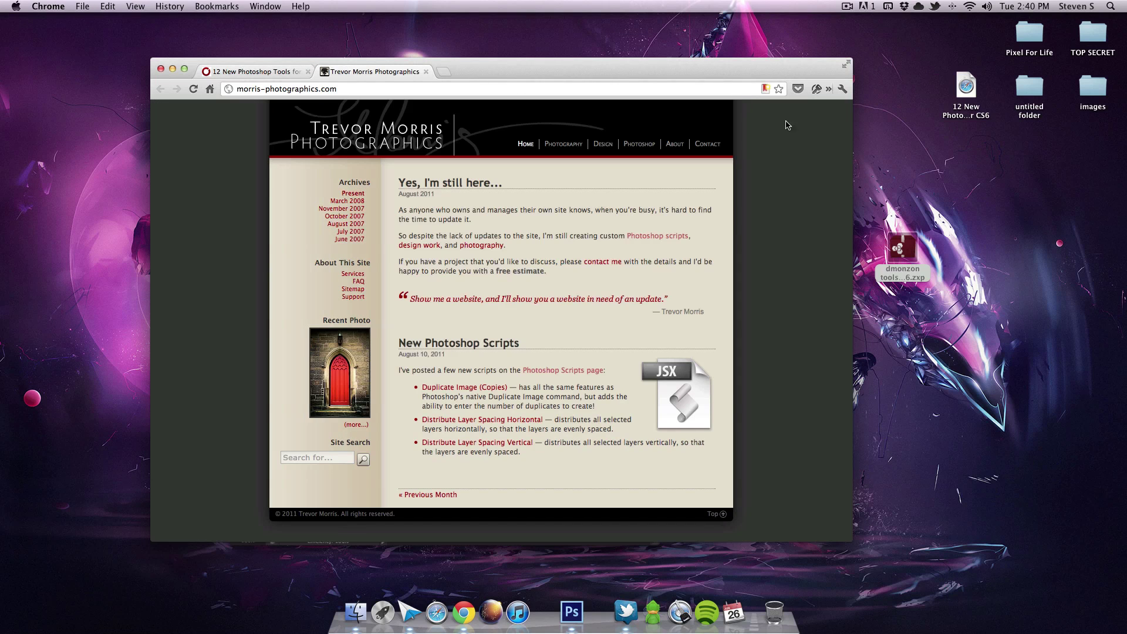
left_click(426, 72)
left_click(571, 612)
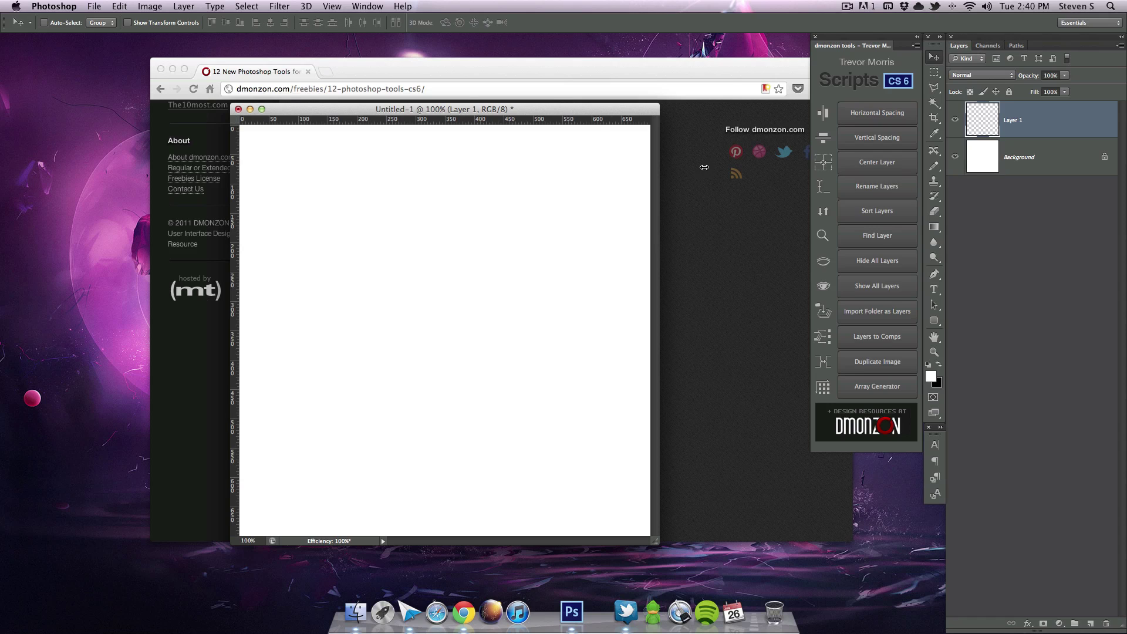
Fill a 100×100 px square selection near the canvas top-left with black.
left_click(933, 73)
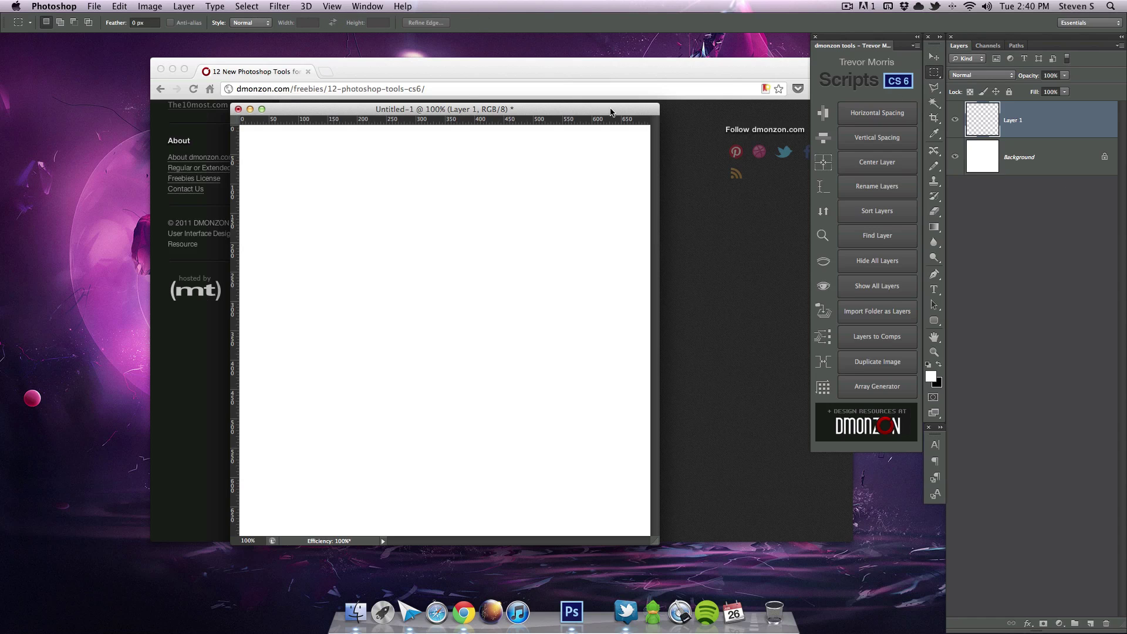
left_click_drag(611, 112, 624, 114)
left_click_drag(364, 184, 387, 207)
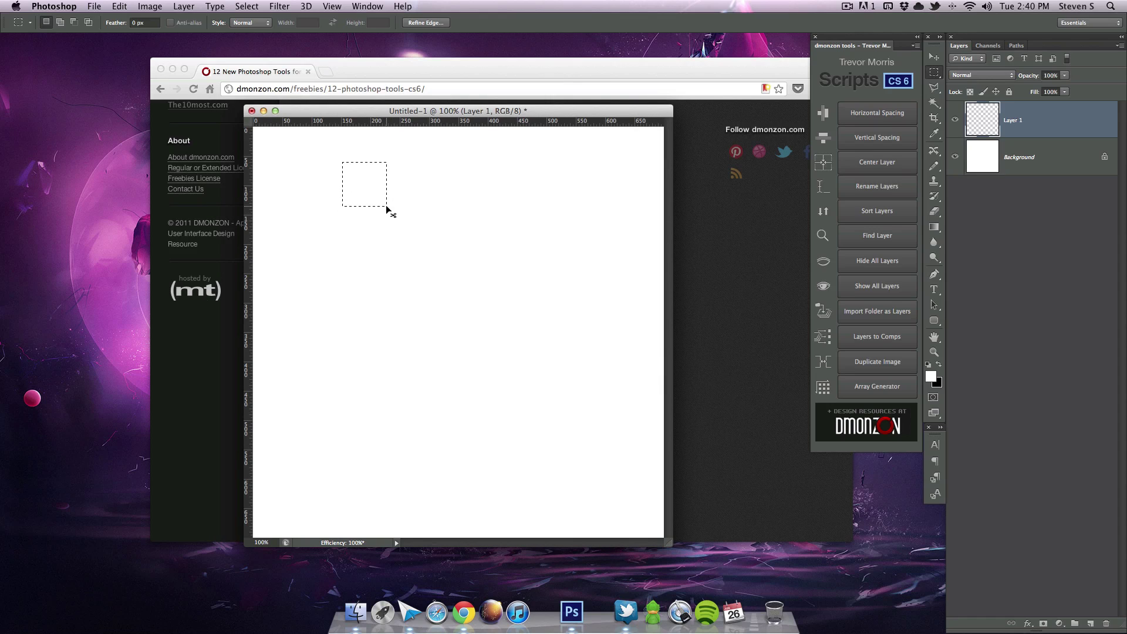
key("super+BackSpace")
key("super+d")
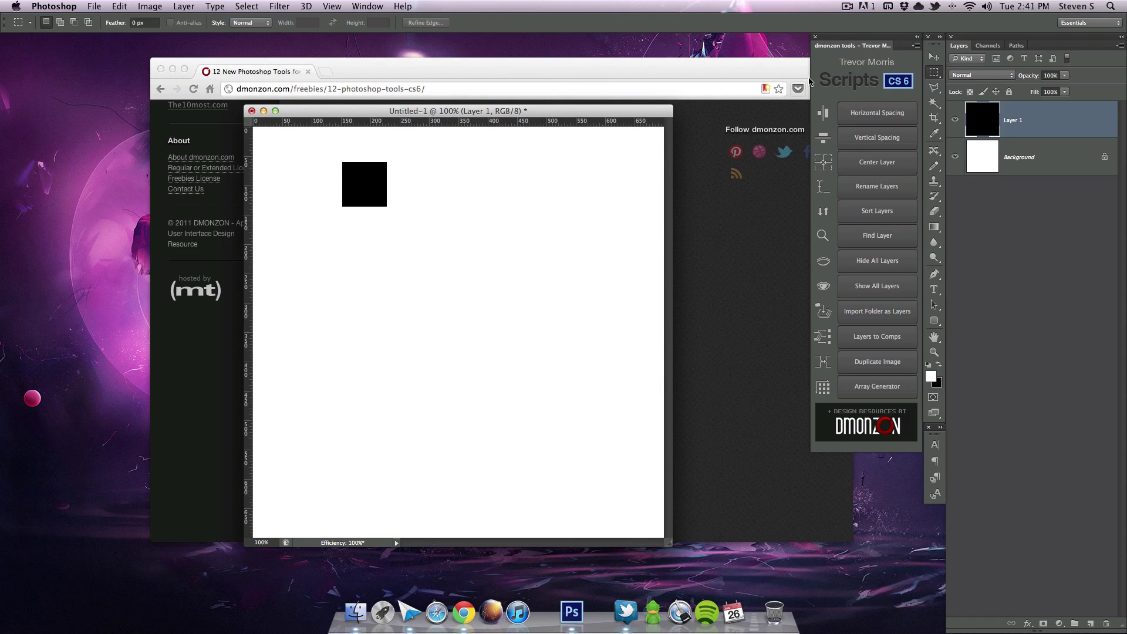
Drag horizontal and vertical guides to the canvas centre, keeping the black square near the top-left.
left_click(933, 57)
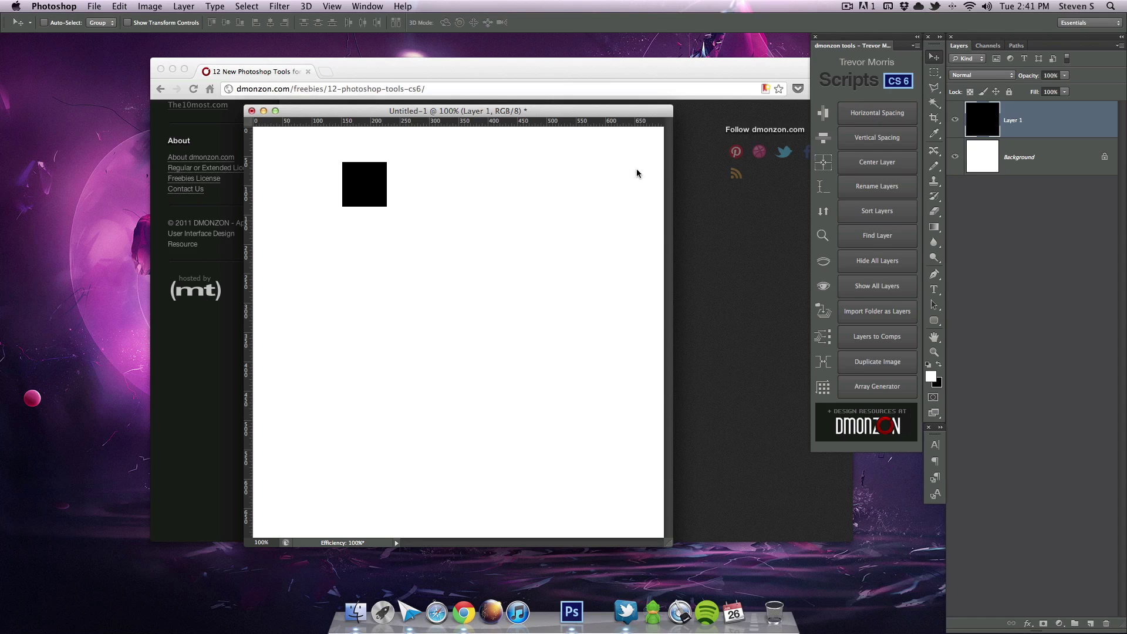
left_click_drag(457, 194, 439, 180)
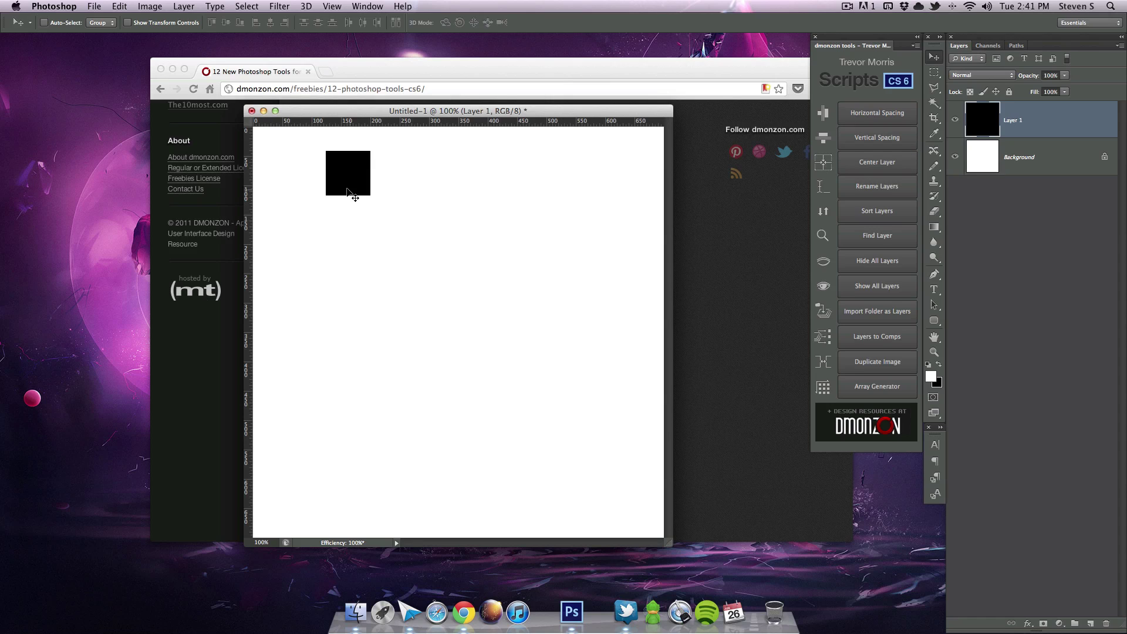
left_click_drag(474, 123, 474, 330)
left_click_drag(248, 303, 460, 289)
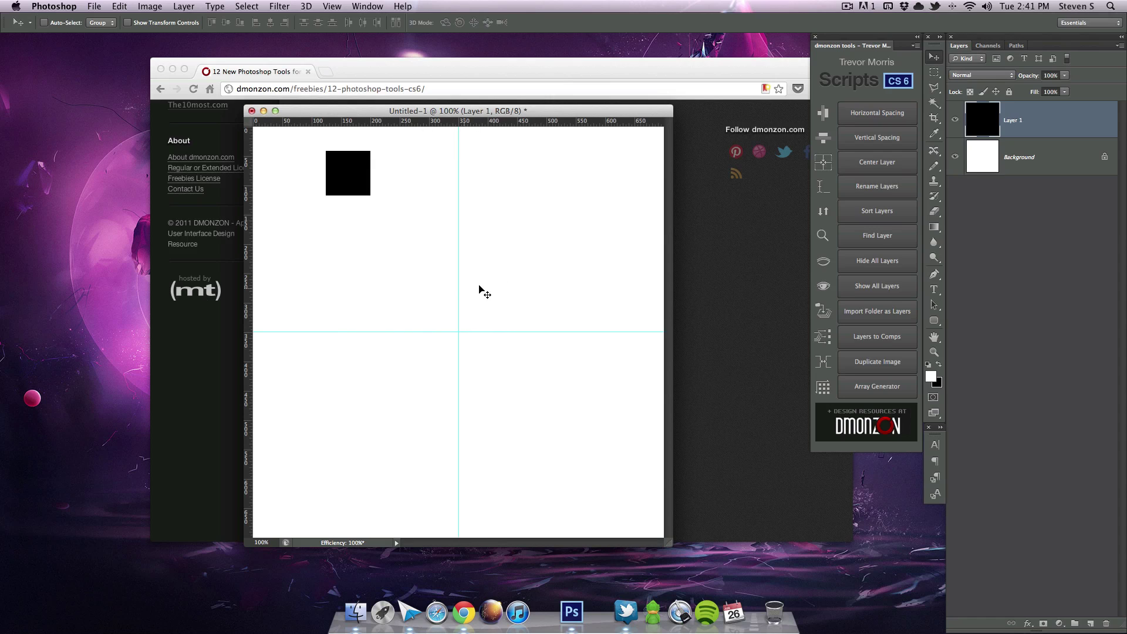
left_click_drag(362, 176, 377, 222)
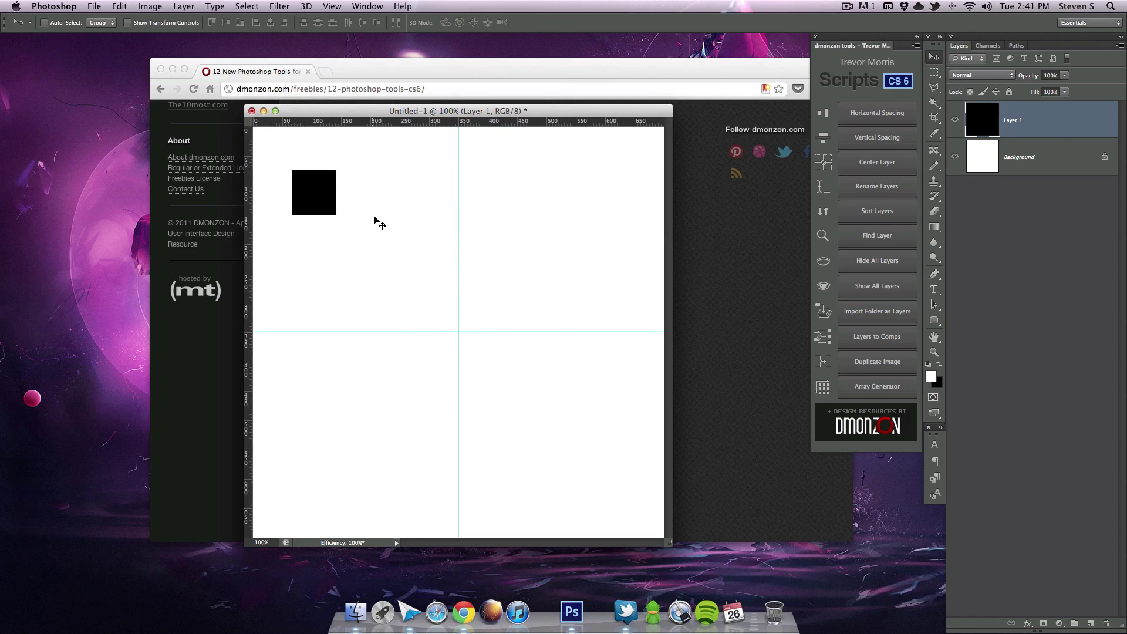
Centre the black square with Center Layer, then drag it up and left of centre.
left_click(880, 168)
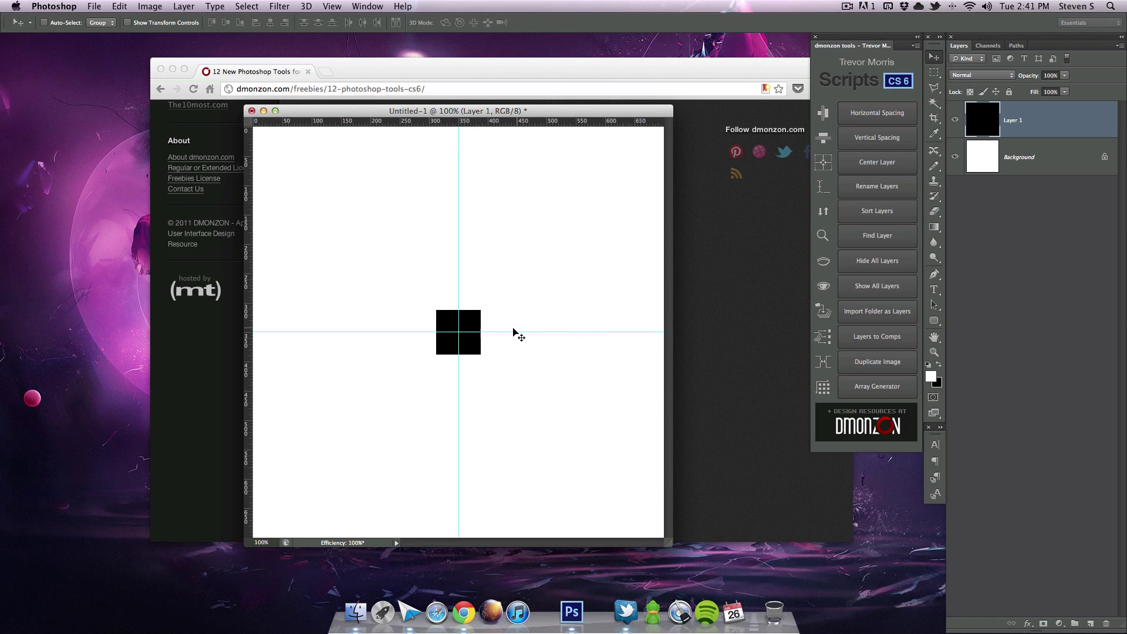
left_click_drag(478, 345, 368, 269)
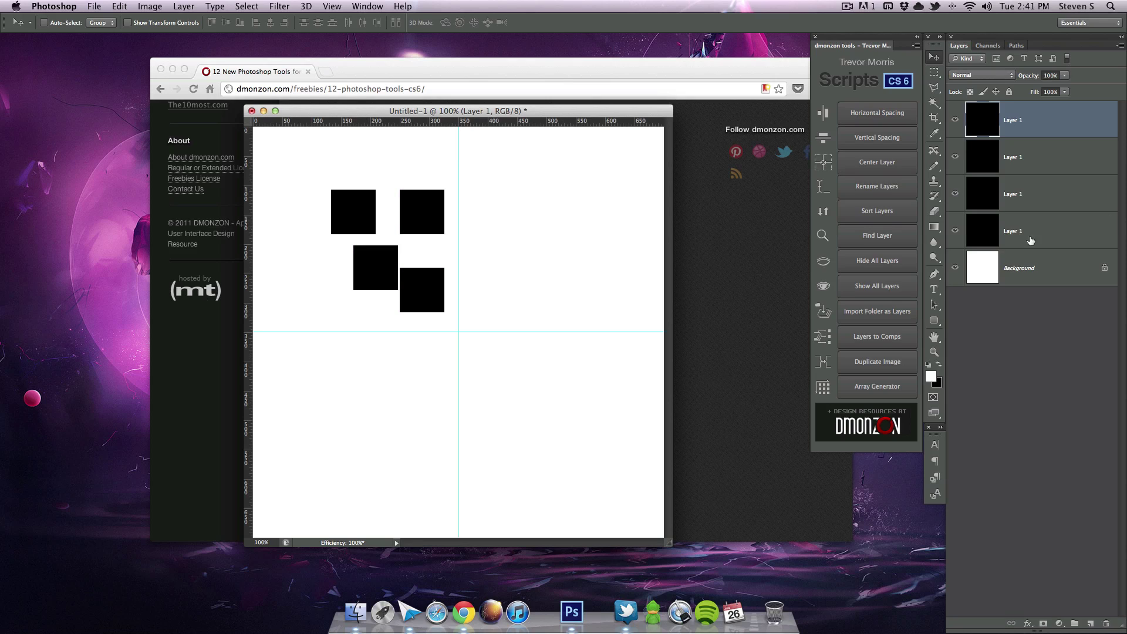
Select all four square layers, try the distribute and align buttons, then undo both.
left_click(1043, 246, "shift")
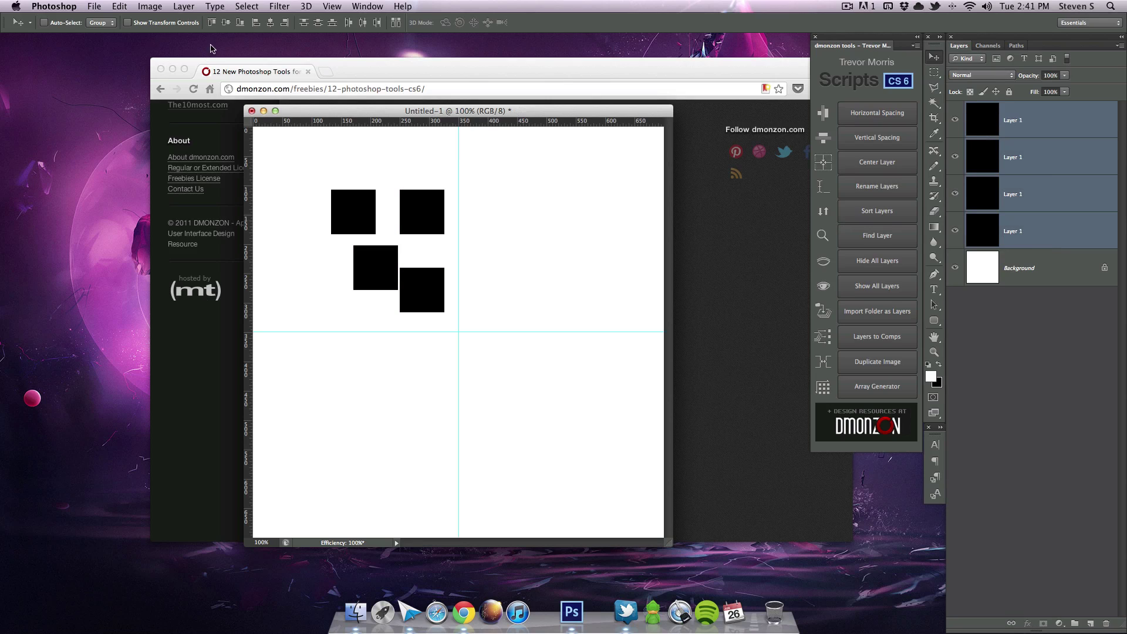
left_click(363, 23)
left_click(226, 24)
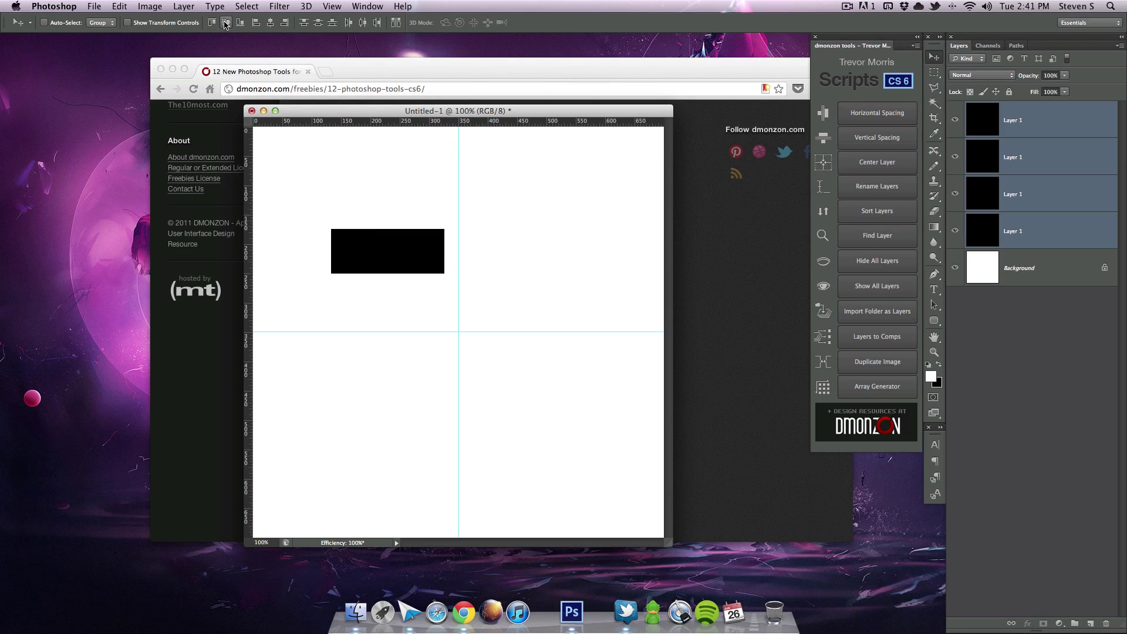
key("super+z")
key("super+alt+z")
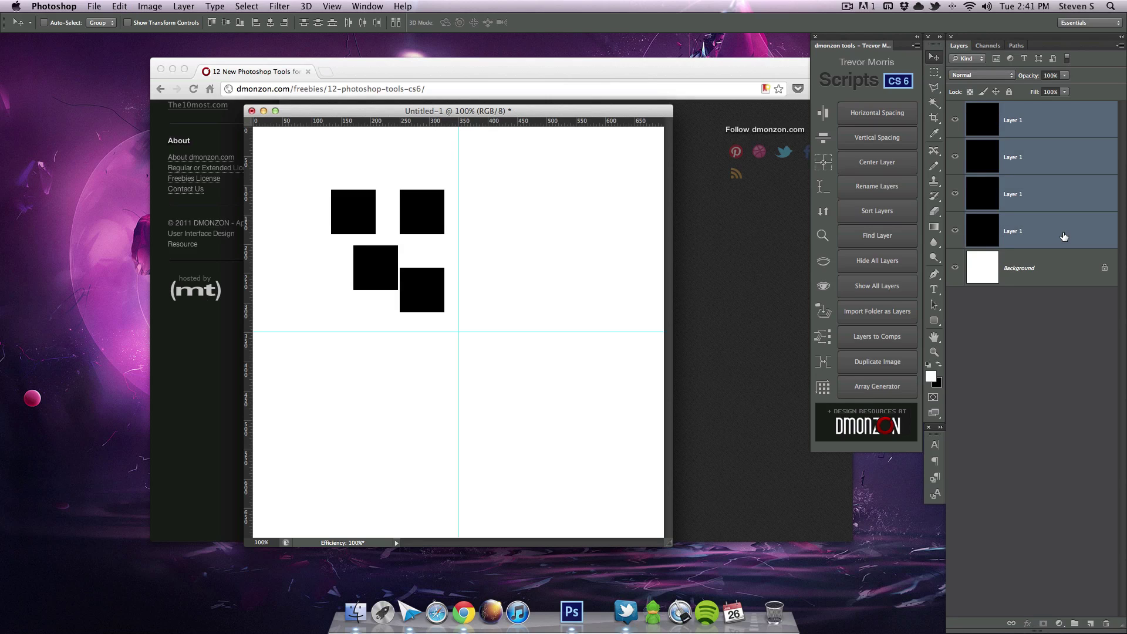
Group the four squares as Group 1 and centre the whole group, confirming Yes.
key("super+g")
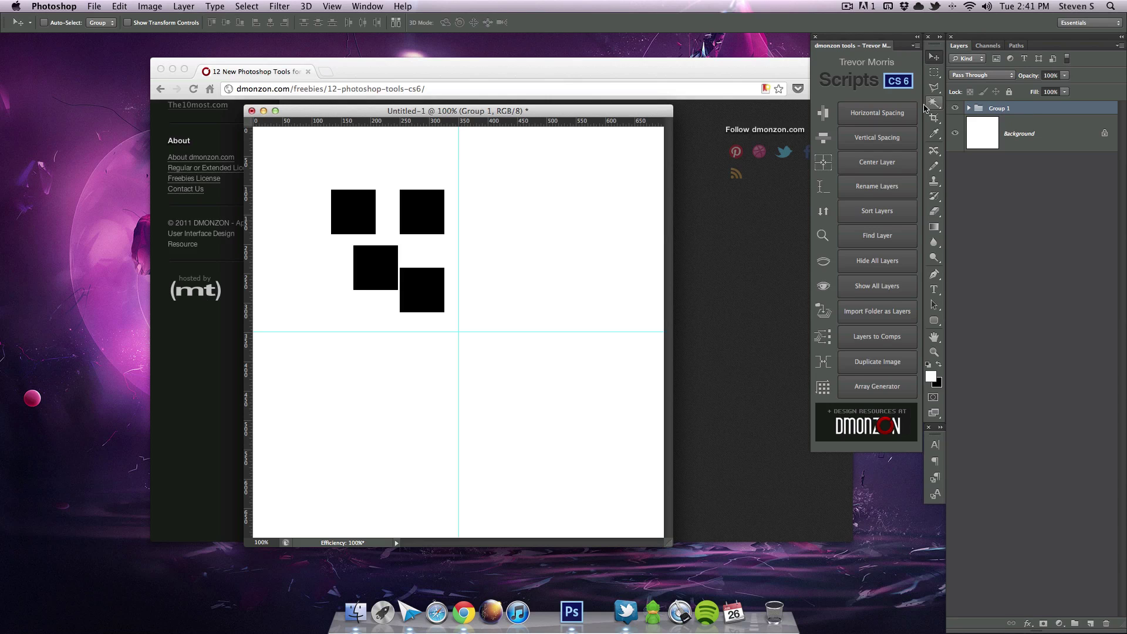
left_click(888, 169)
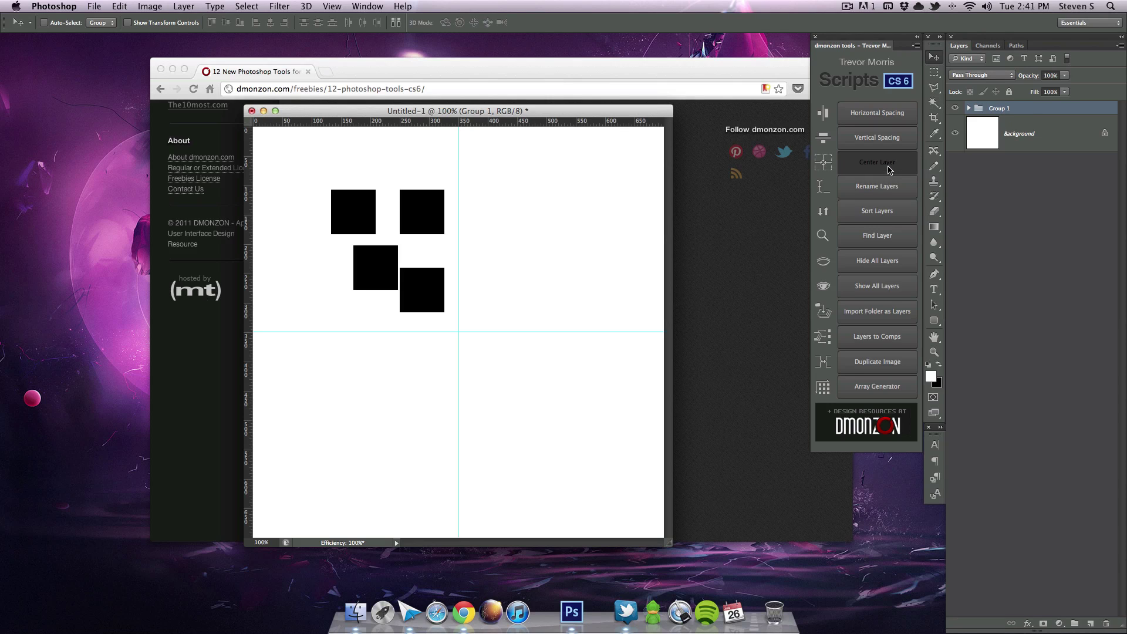
left_click_drag(614, 150, 602, 203)
left_click(639, 262)
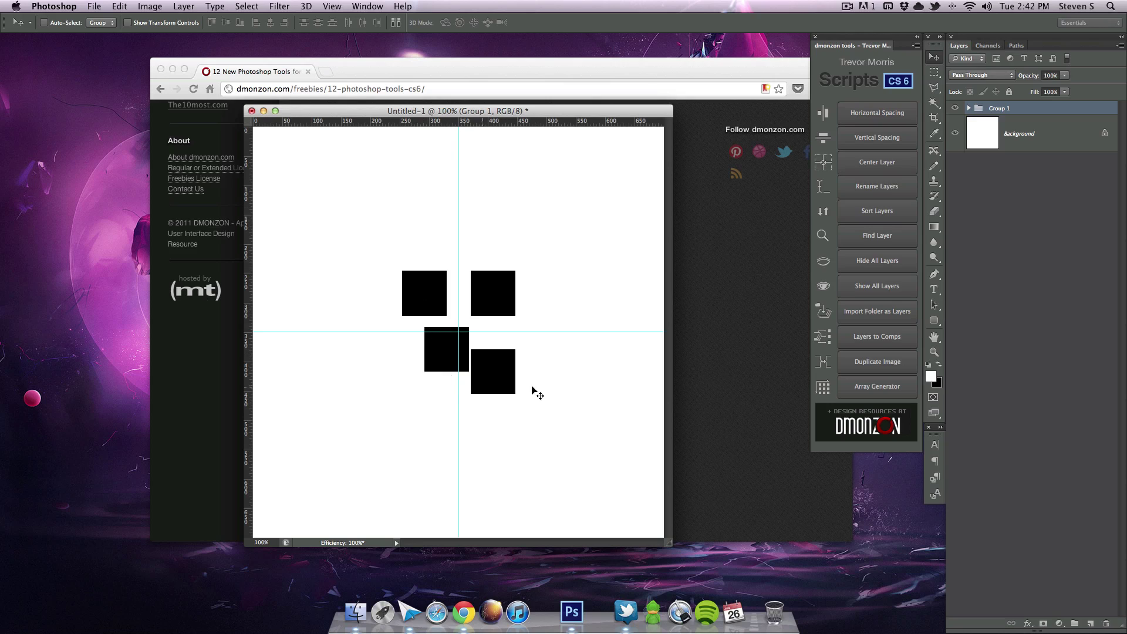
Delete the four square layers.
left_click(969, 109)
left_click_drag(1056, 126, 1106, 624)
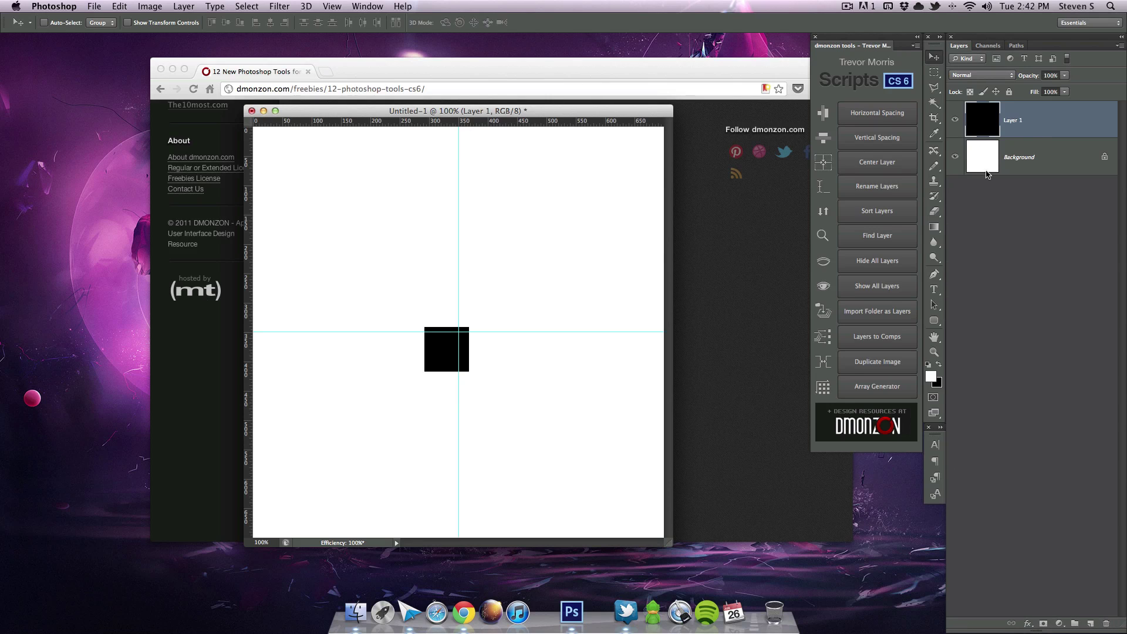
left_click_drag(1022, 124, 1106, 623)
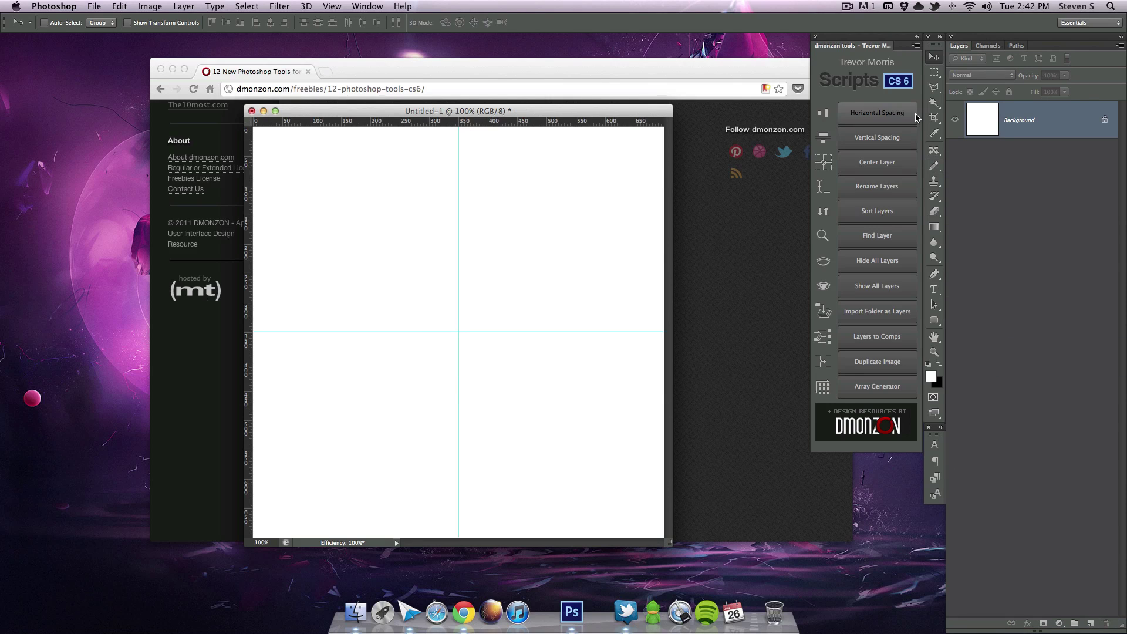
Fill a 20×20 px square selection near the top-left with black, then restore the selection.
left_click(941, 73)
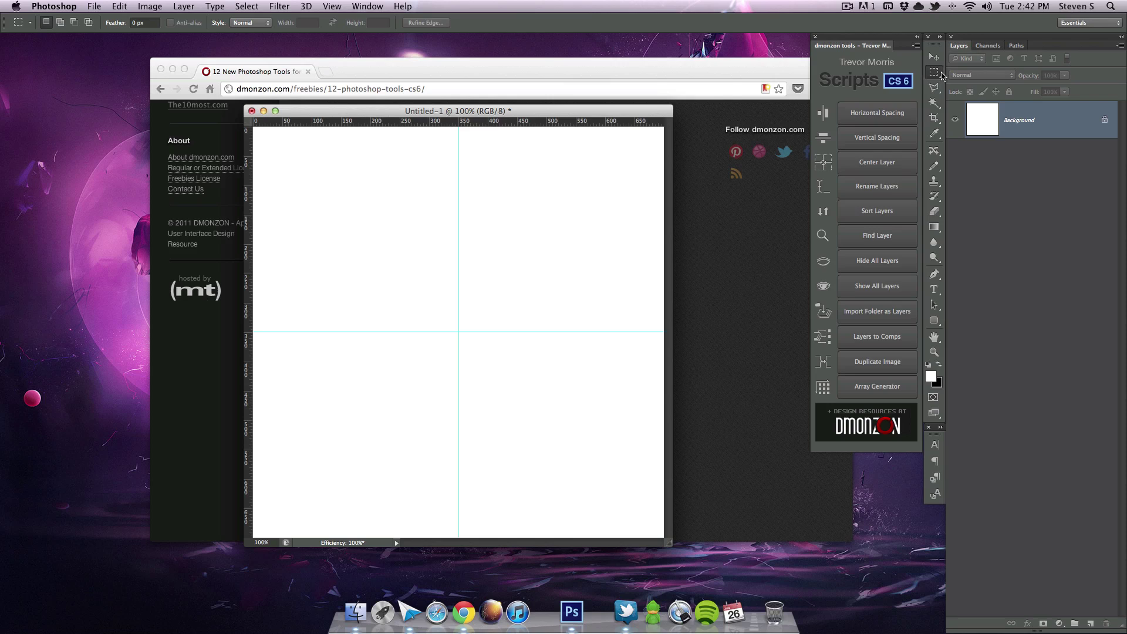
left_click_drag(303, 159, 316, 170)
key("super+BackSpace")
key("super+d")
key("super+z")
key("super+z")
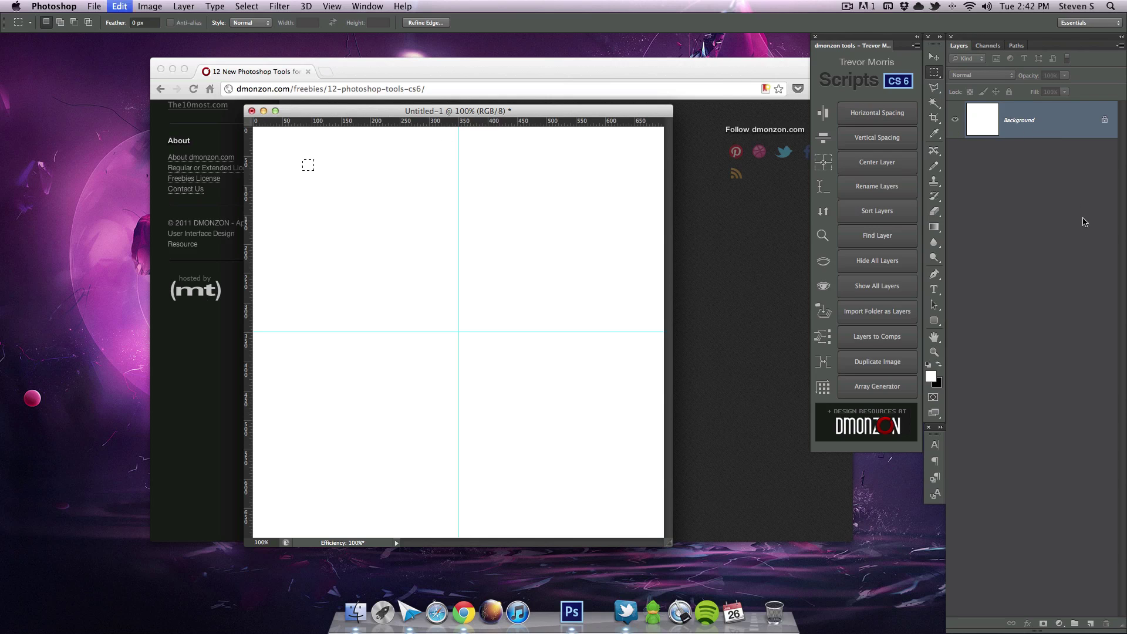
Fill the 20×20 selection black on a new Layer 1 and deselect.
left_click(1093, 624)
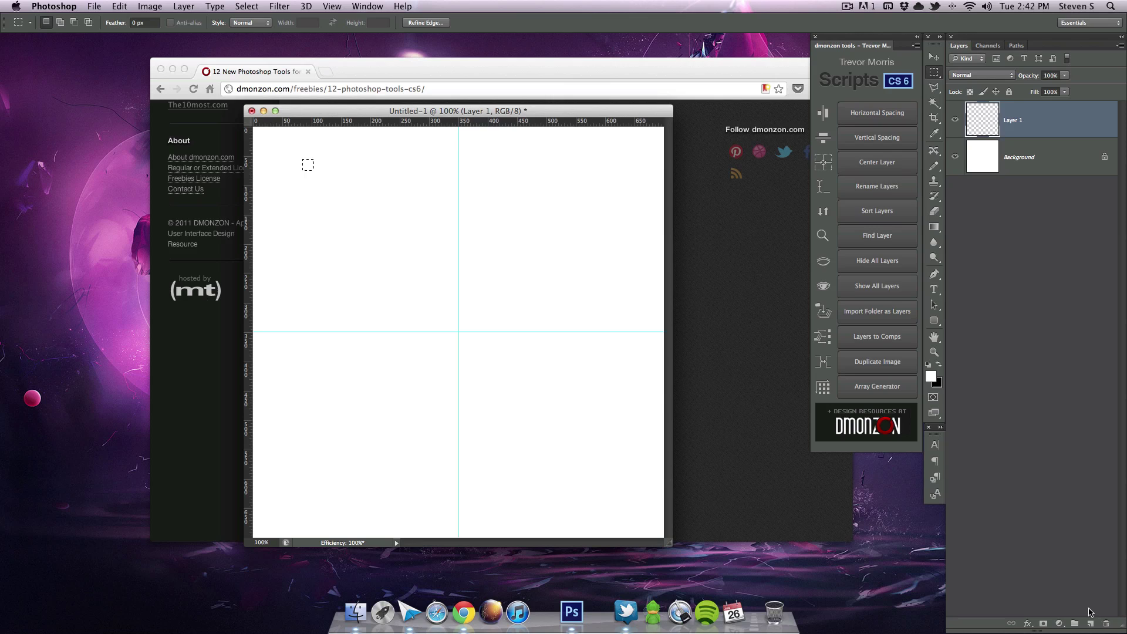
key("super+BackSpace")
key("super+d")
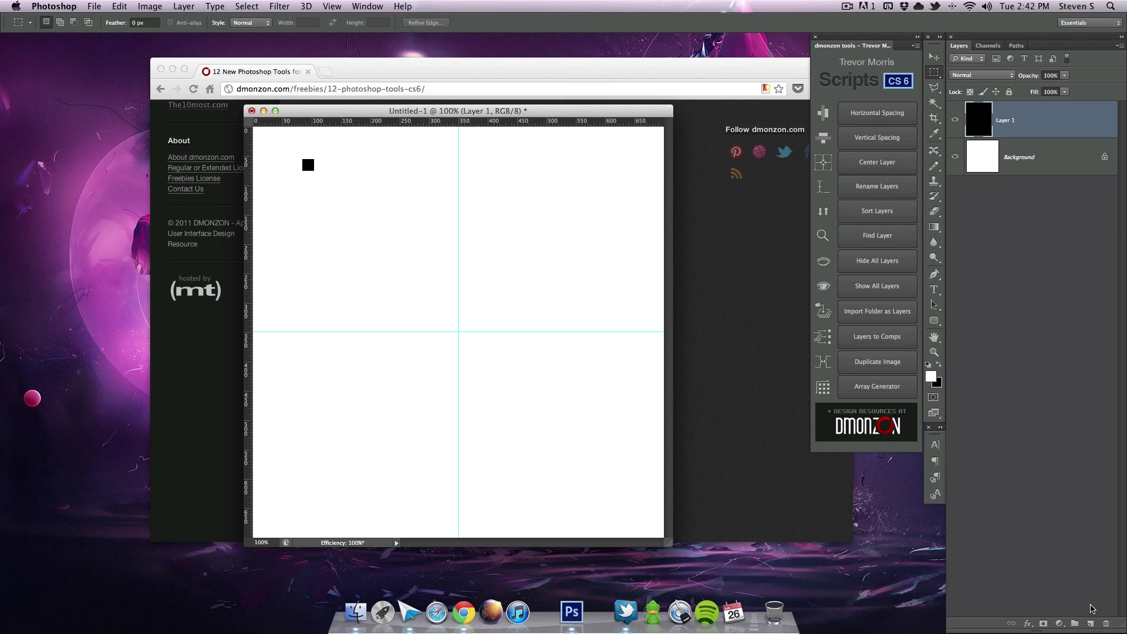
left_click(954, 120)
left_click(953, 120)
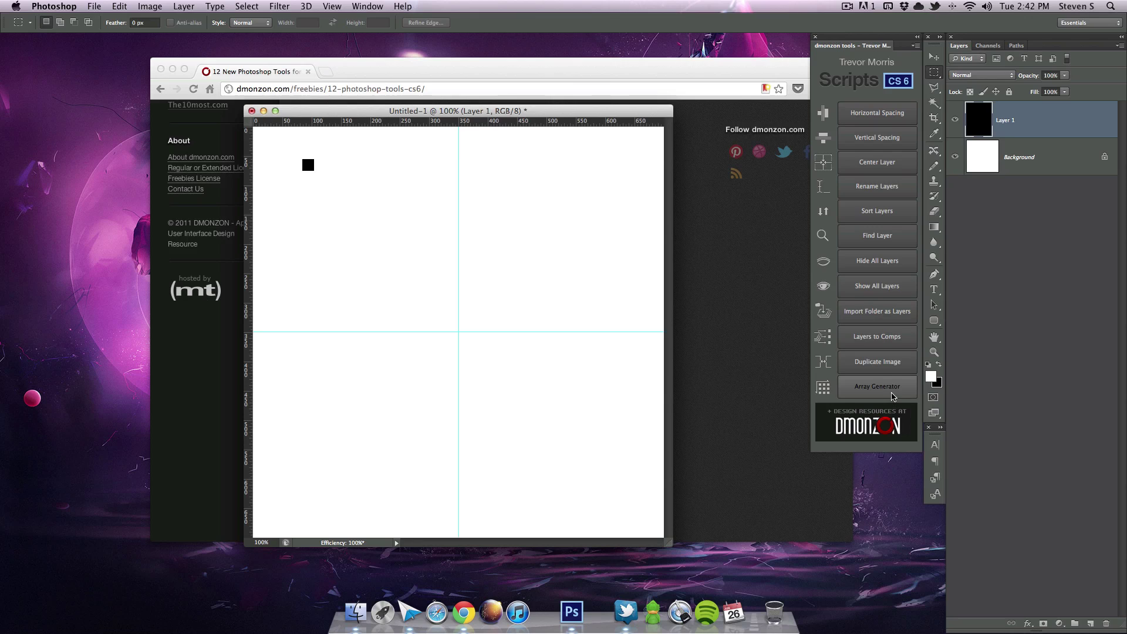
Run Array Generator with 5 rows, 4 columns and 15 px row and column spacing.
left_click(897, 390)
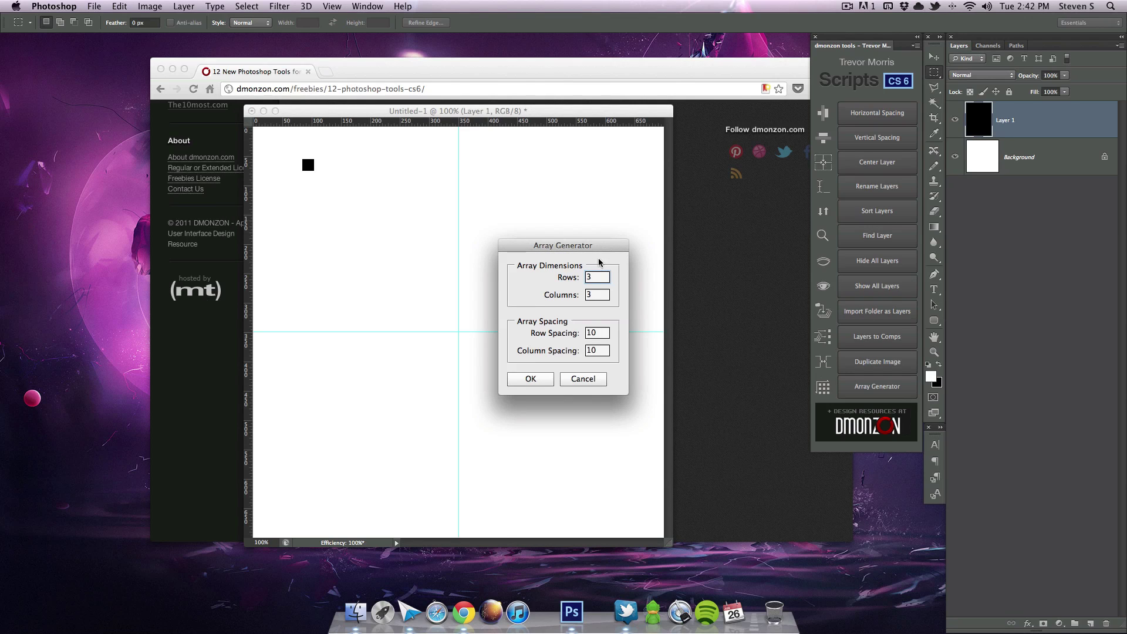
left_click_drag(594, 266, 588, 166)
left_click(587, 247)
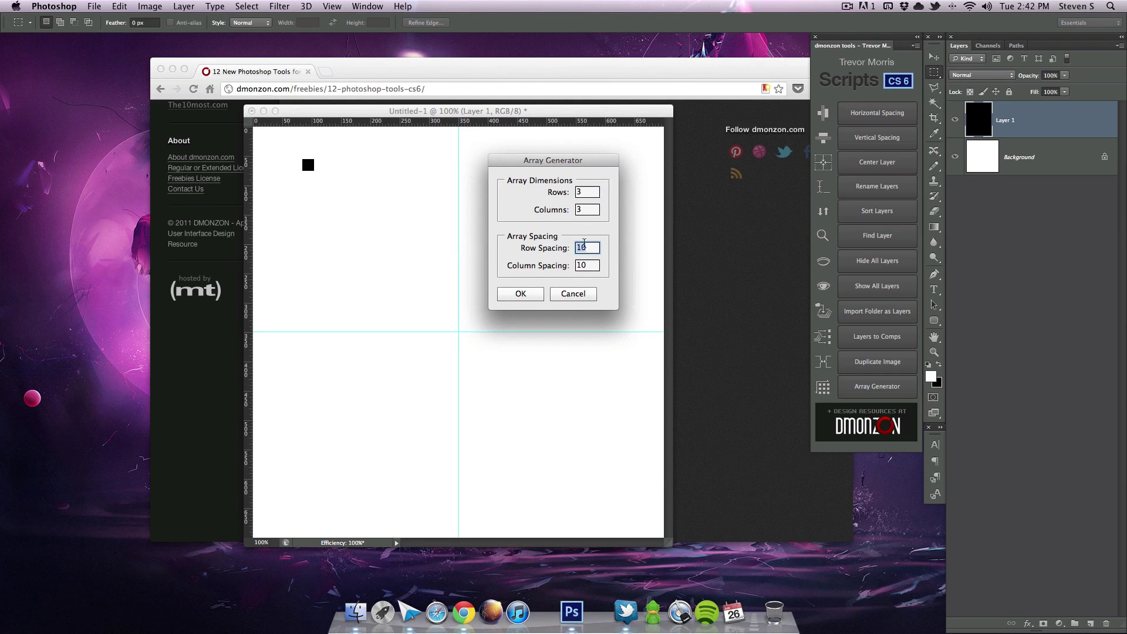
left_click(586, 195)
type("5")
key("Tab")
left_click_drag(573, 209, 605, 215)
type("4")
left_click(582, 249)
type("15")
key("Tab")
type("15")
left_click(534, 295)
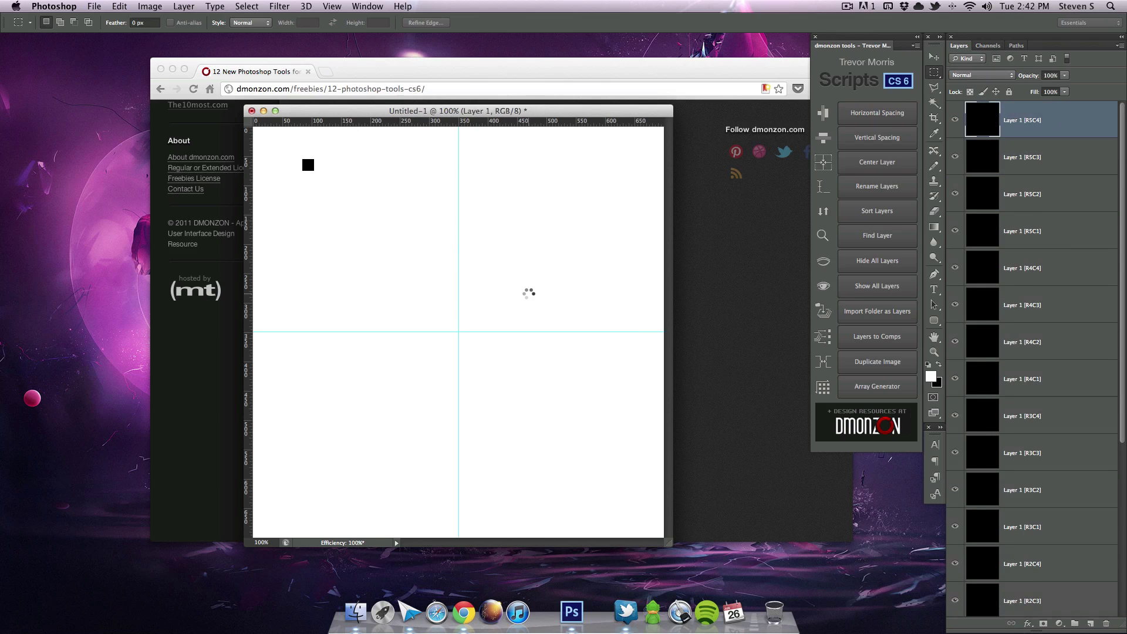
Group the 20 grid squares, centre the group on the guides, then delete the group.
key("v")
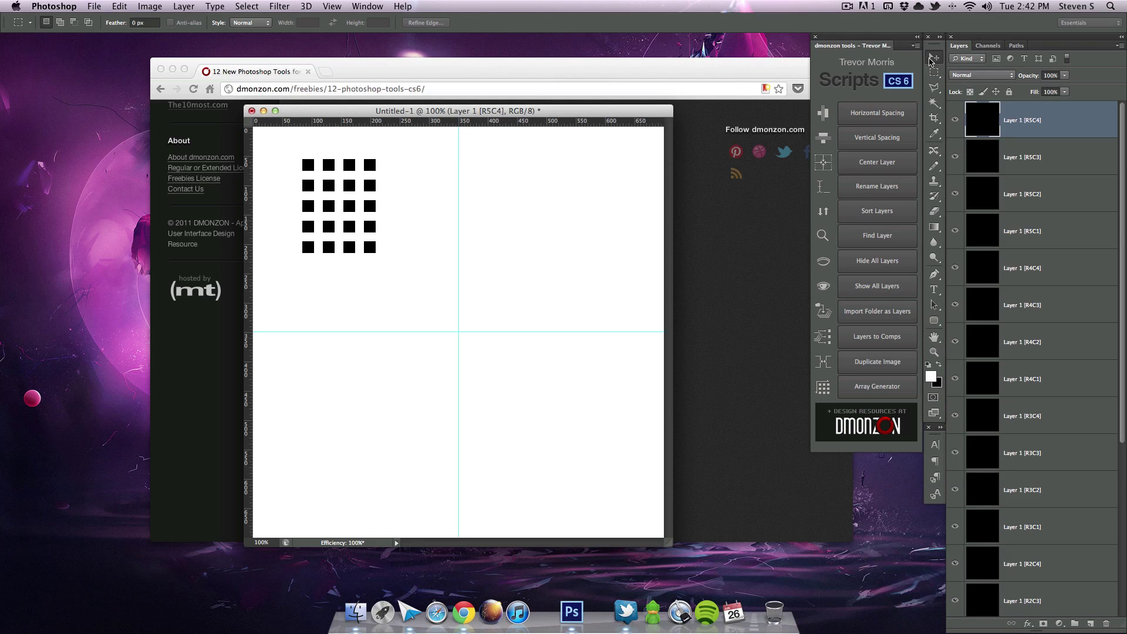
scroll(1060, 202, "down", 5)
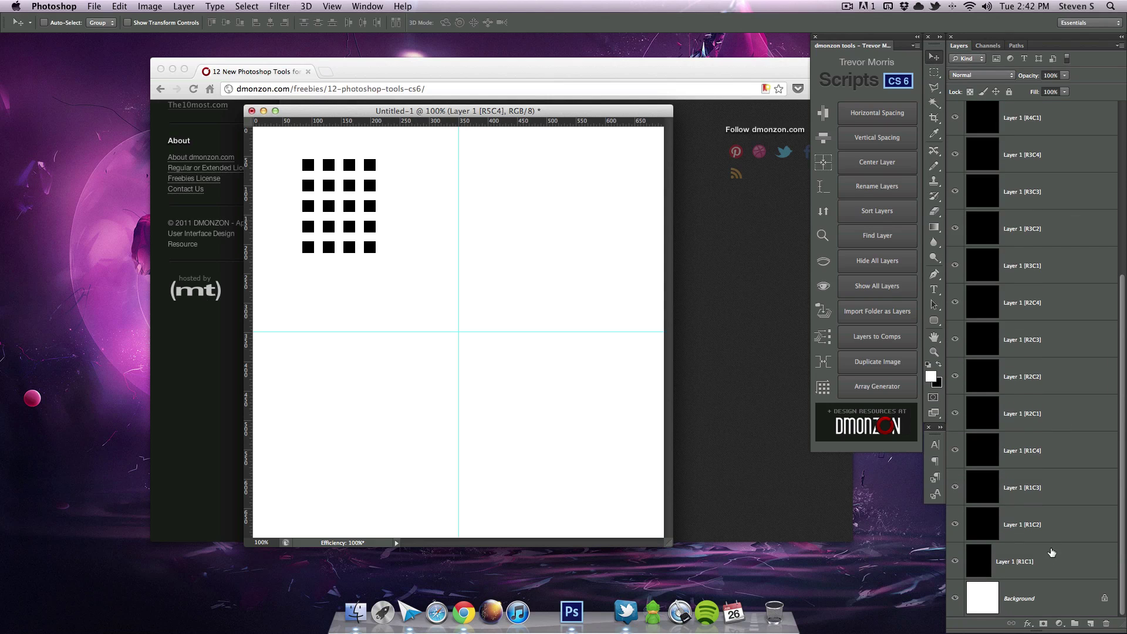
left_click(1042, 562, "shift")
key("super+g")
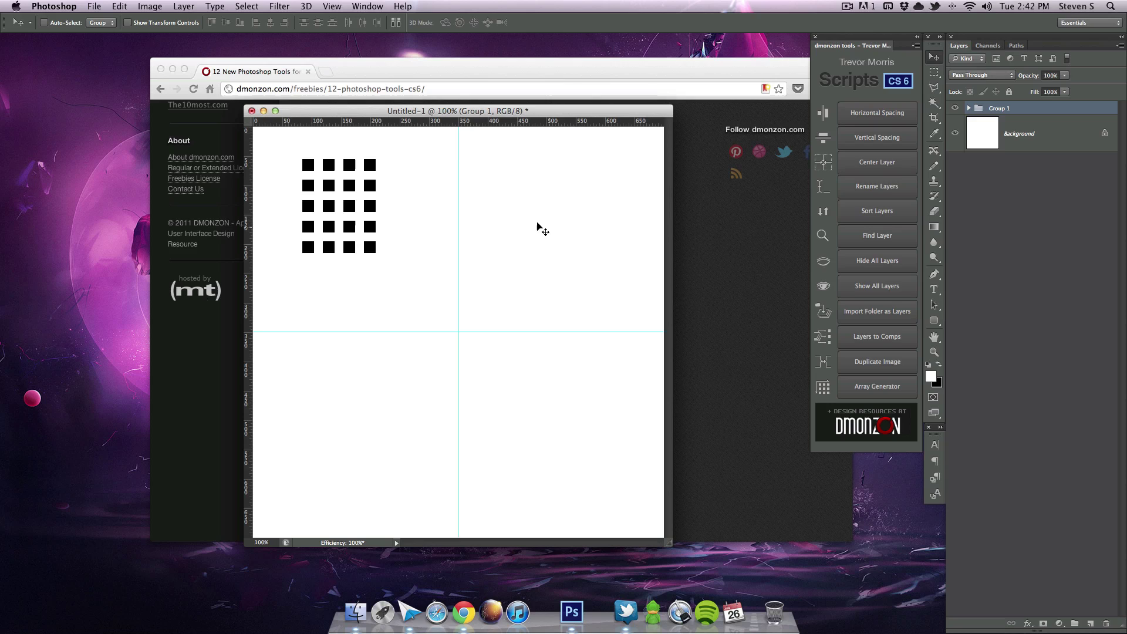
left_click_drag(389, 204, 412, 211)
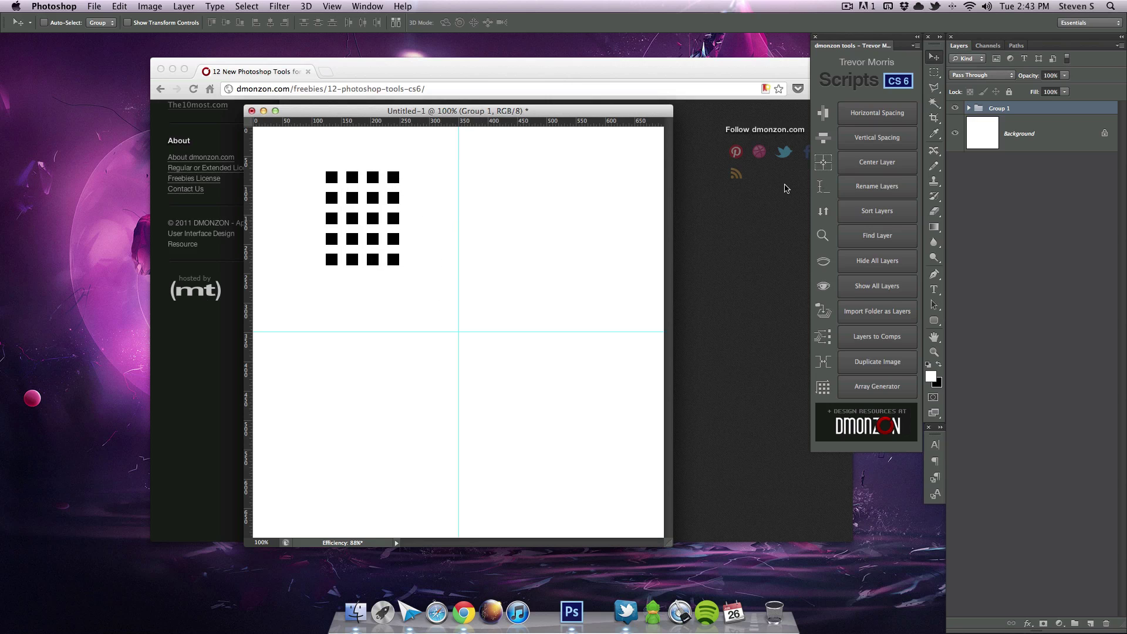
left_click(877, 162)
left_click(638, 212)
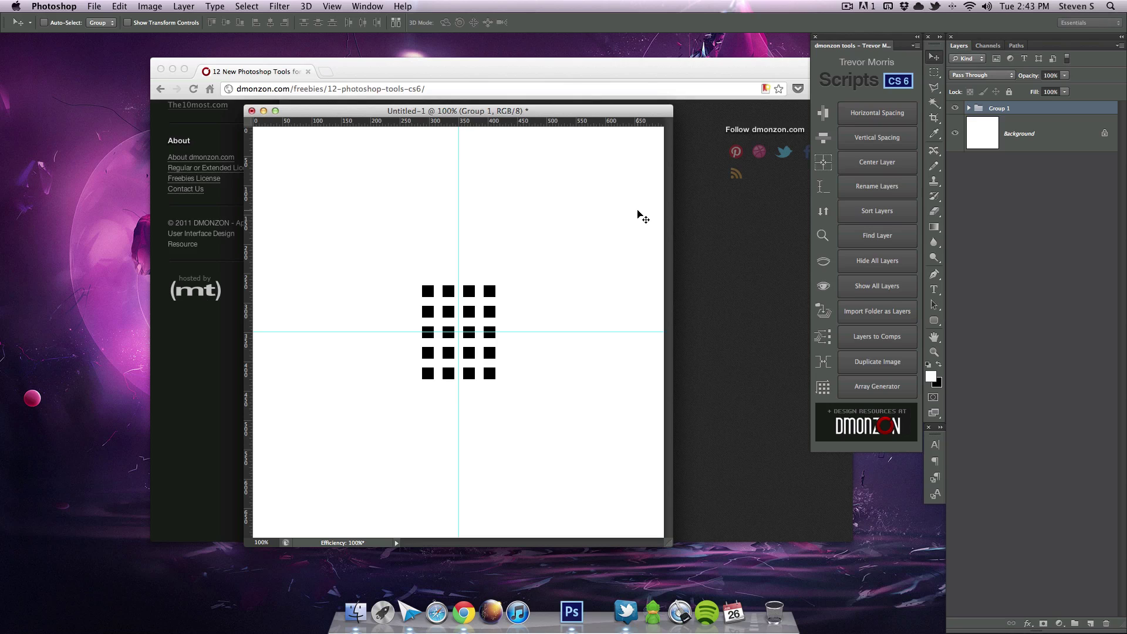
left_click_drag(1050, 108, 1105, 623)
On a new layer, fill a tall rectangular selection in the upper-left with black.
left_click(1091, 623)
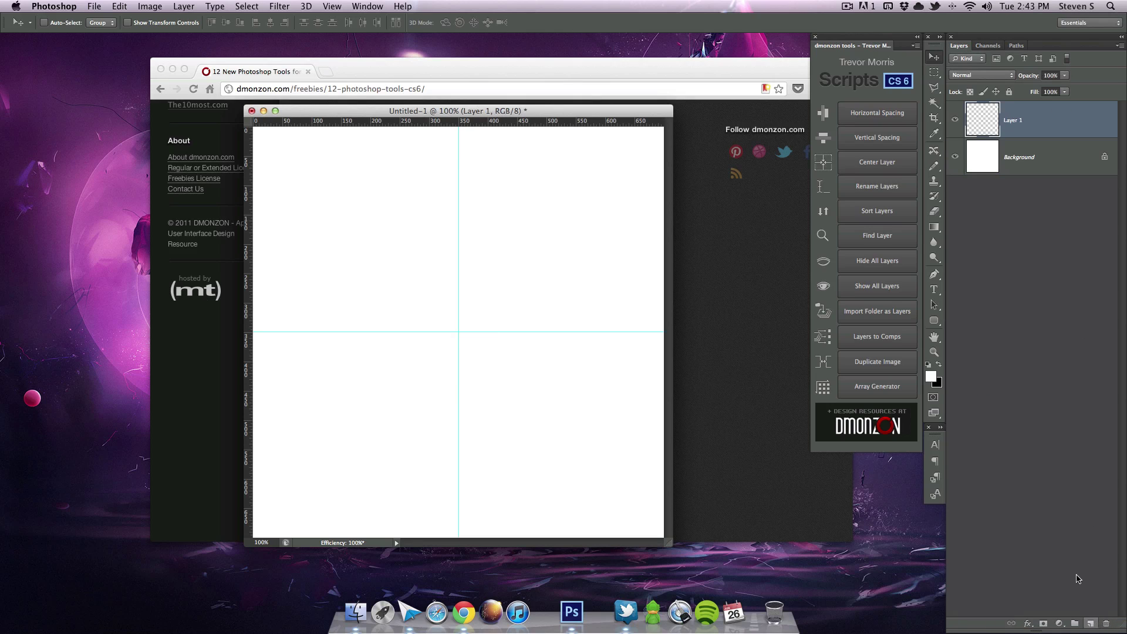
left_click(934, 72)
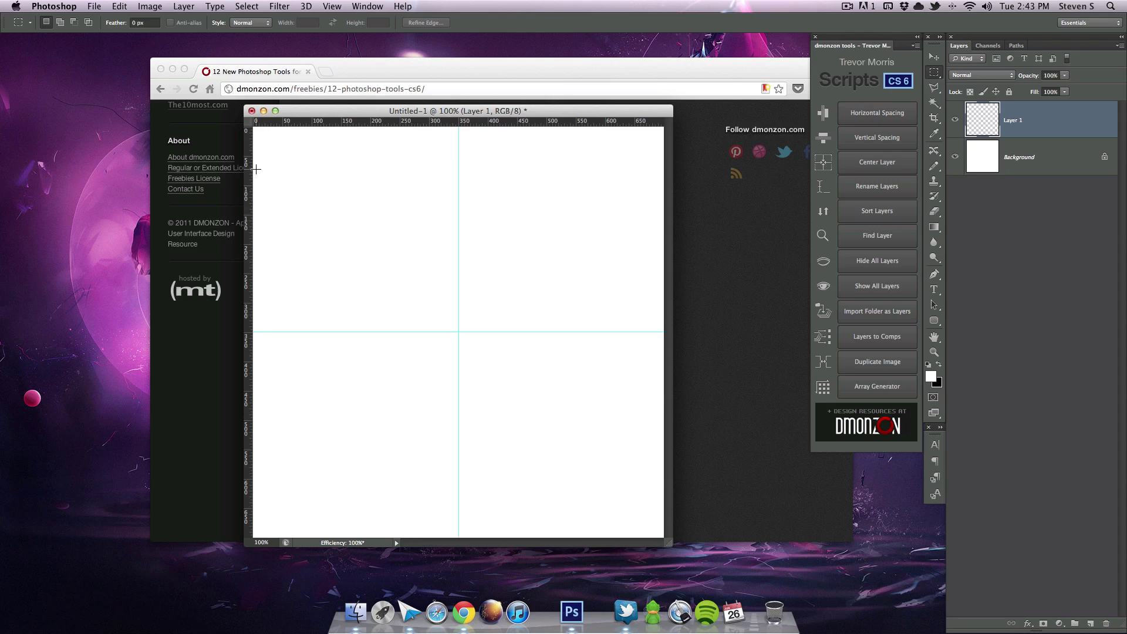
left_click_drag(256, 169, 355, 332)
key("super+BackSpace")
key("super+d")
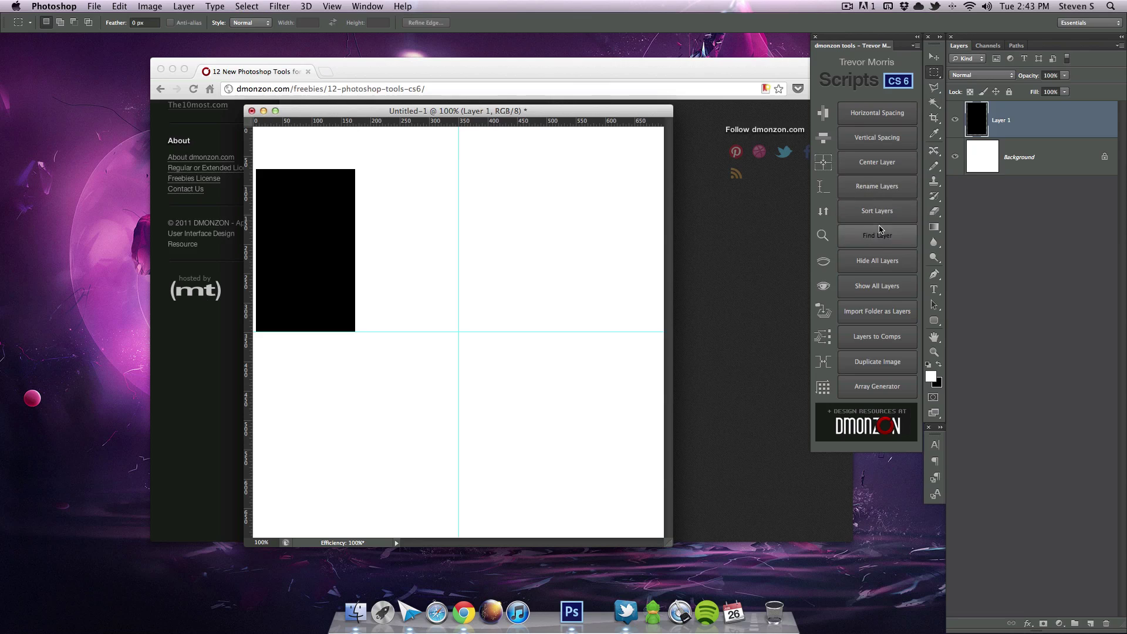
Try Array Generator with 3 rows, 1 column and 15 px row spacing, then undo the stack.
left_click(877, 387)
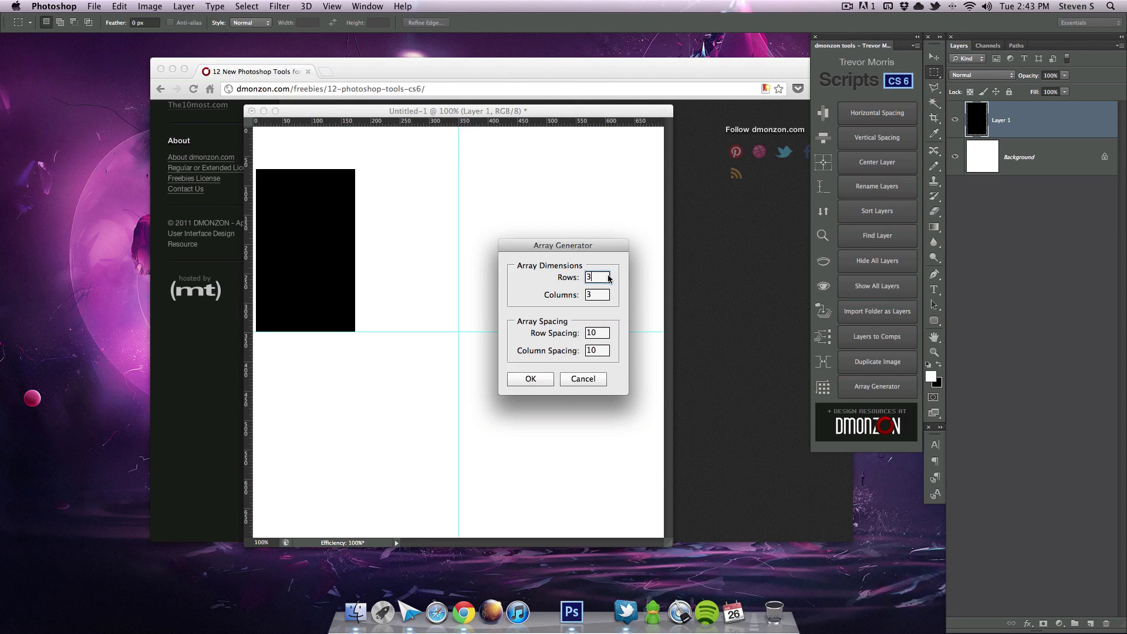
key("Tab")
type("0")
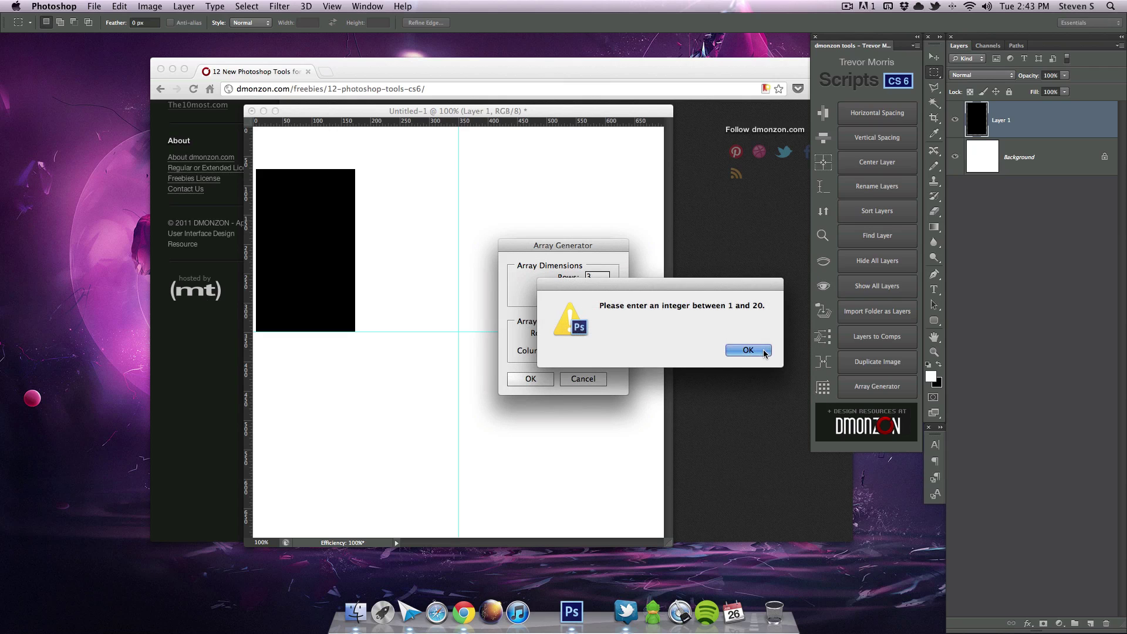
key("Return")
key("Tab")
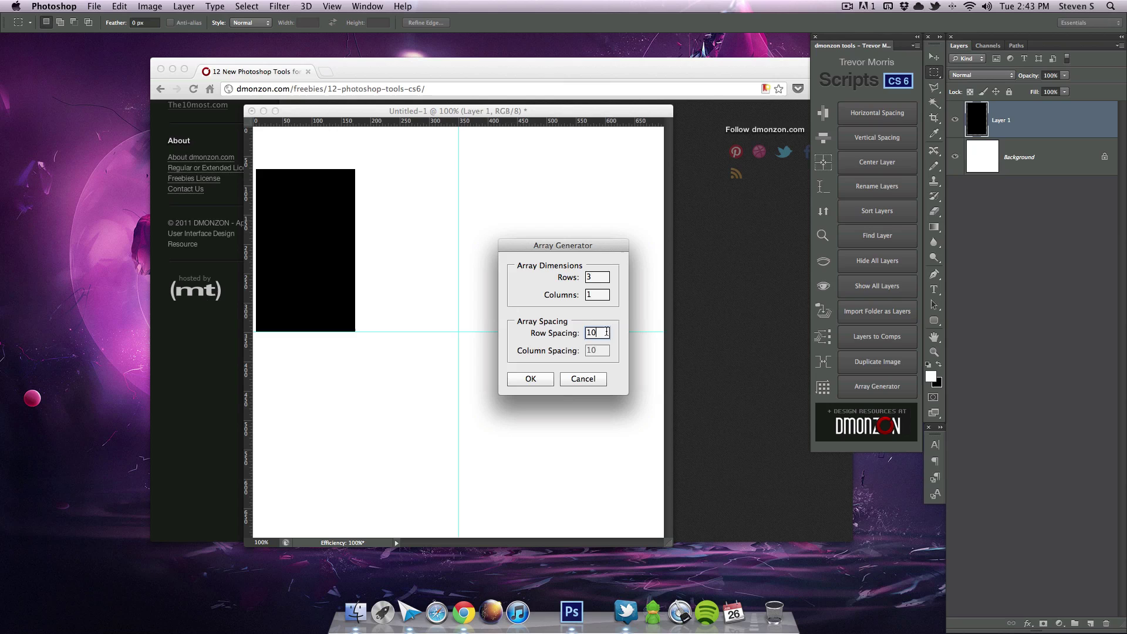
type("15")
left_click(542, 379)
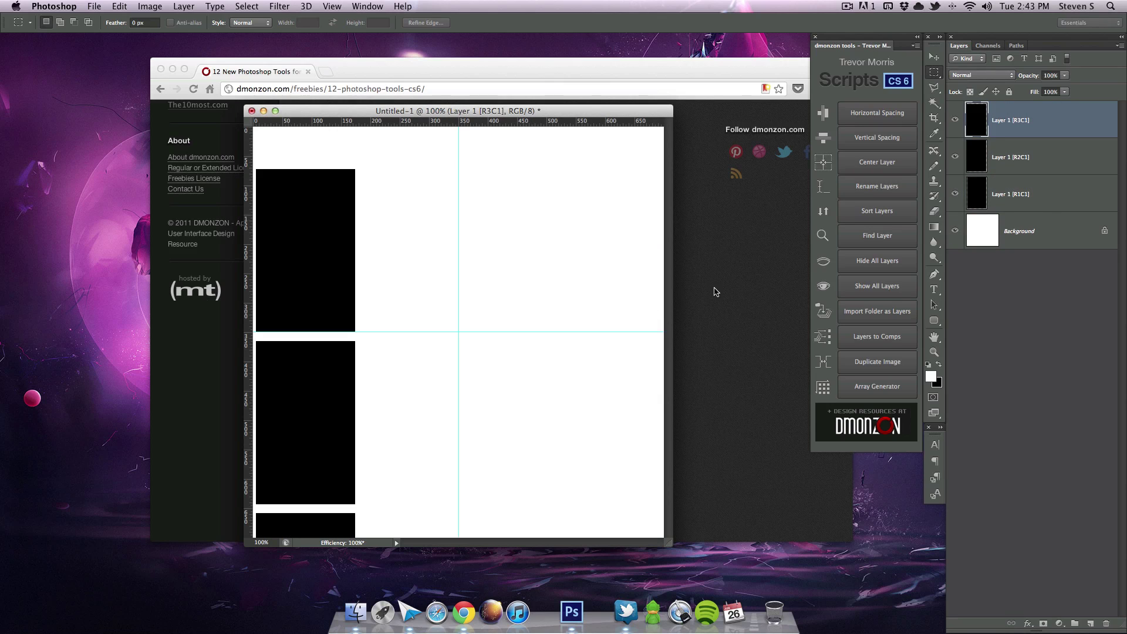
key("super+z")
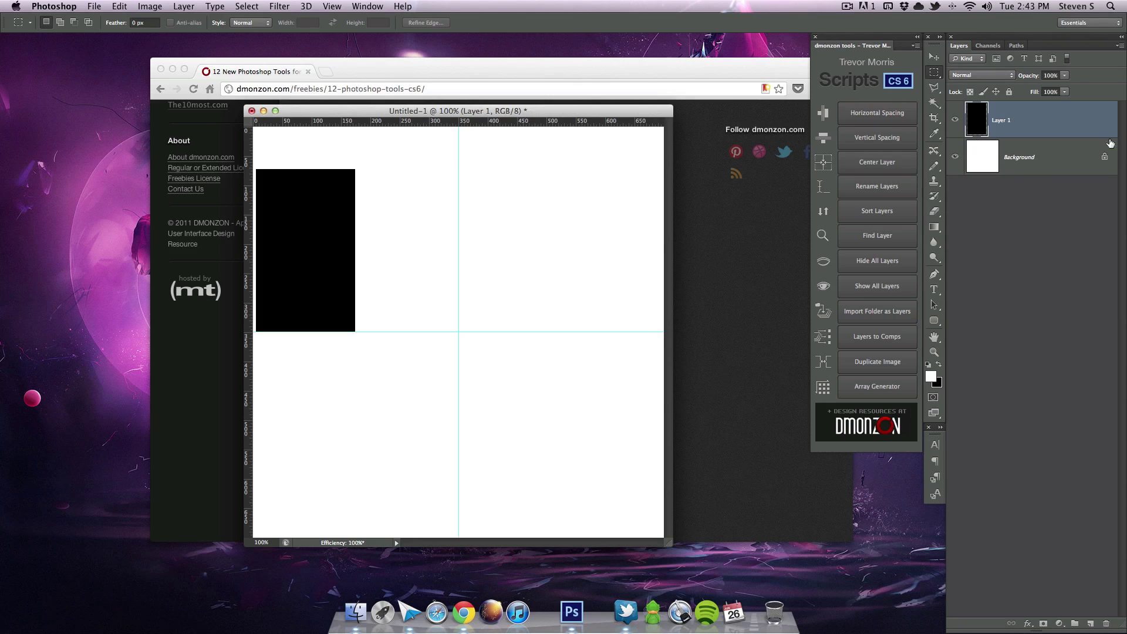
Run Array Generator with 1 row and 3 columns to make three side-by-side rectangles.
left_click(909, 386)
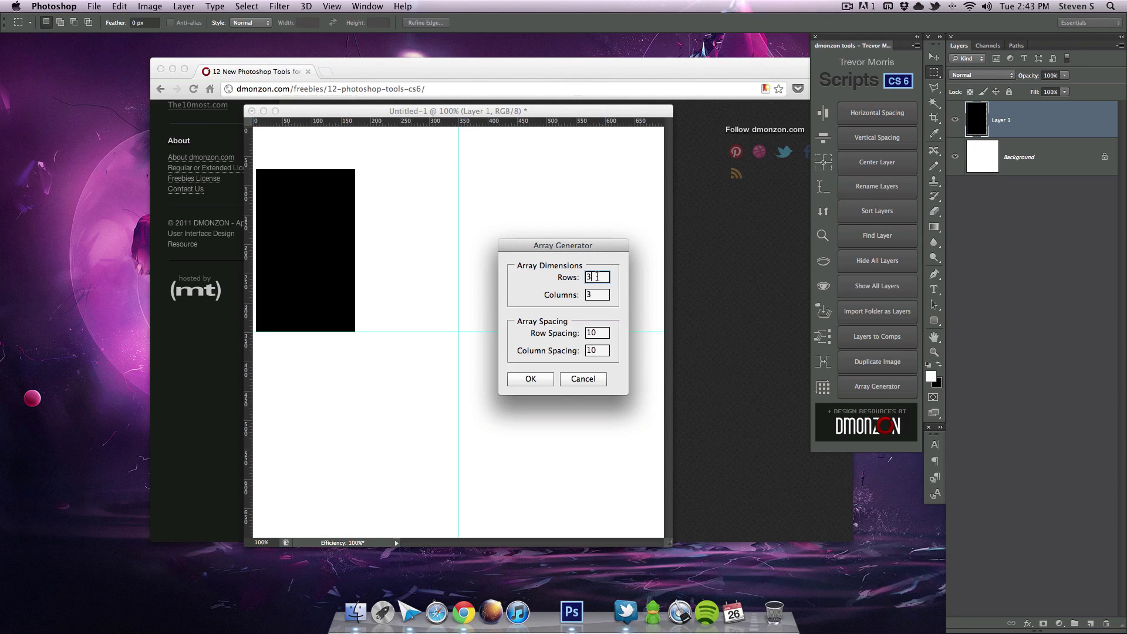
key("super+a")
left_click(604, 329)
key("super+a")
double_click(596, 350)
type("1")
left_click(530, 378)
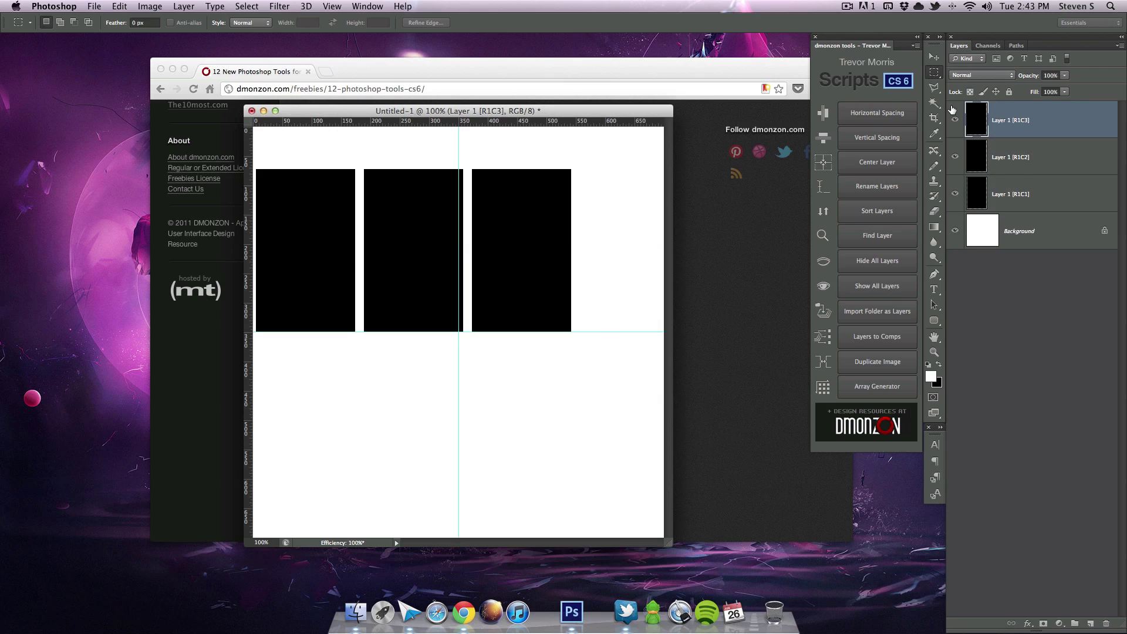
Select the three rectangle layers, group them, and centre Group 1 on the guides.
left_click(1023, 188, "shift")
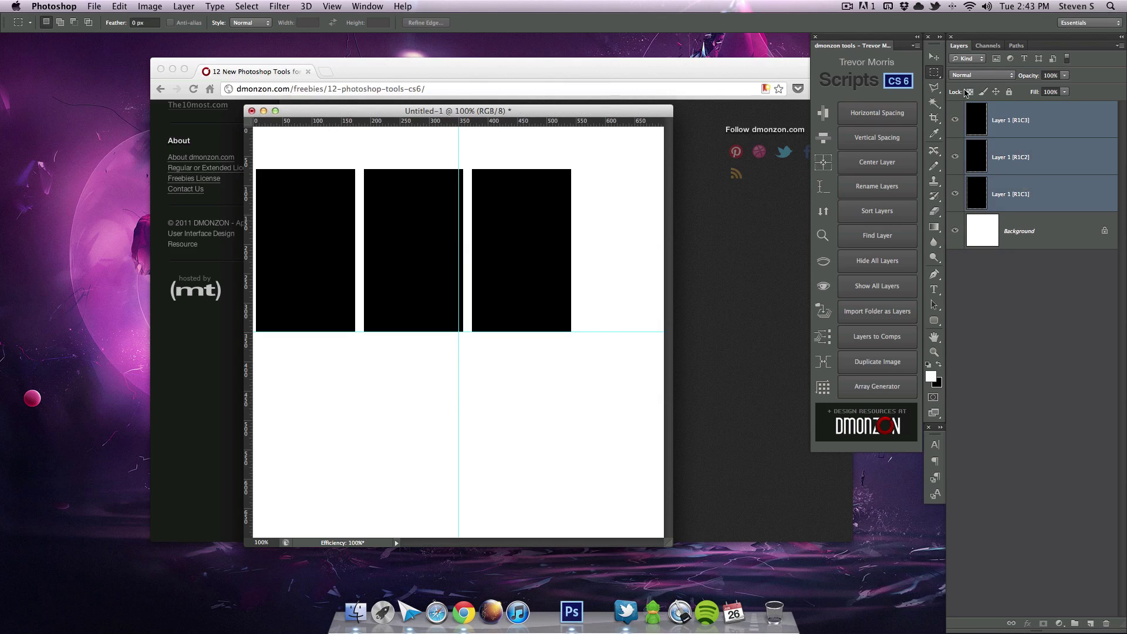
left_click(895, 169)
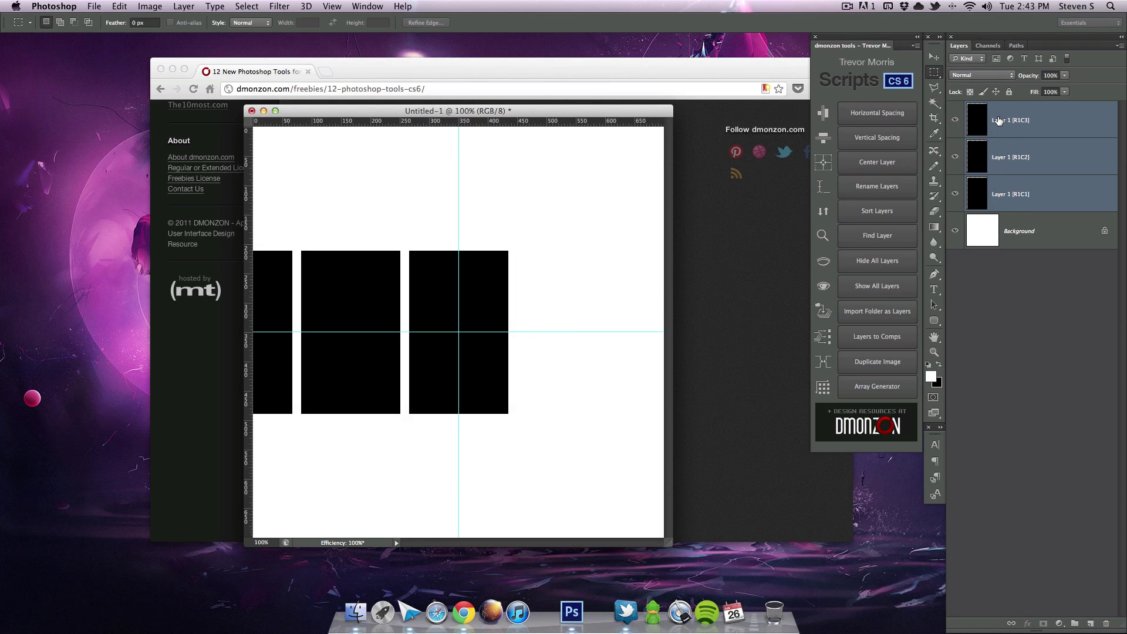
key("super+g")
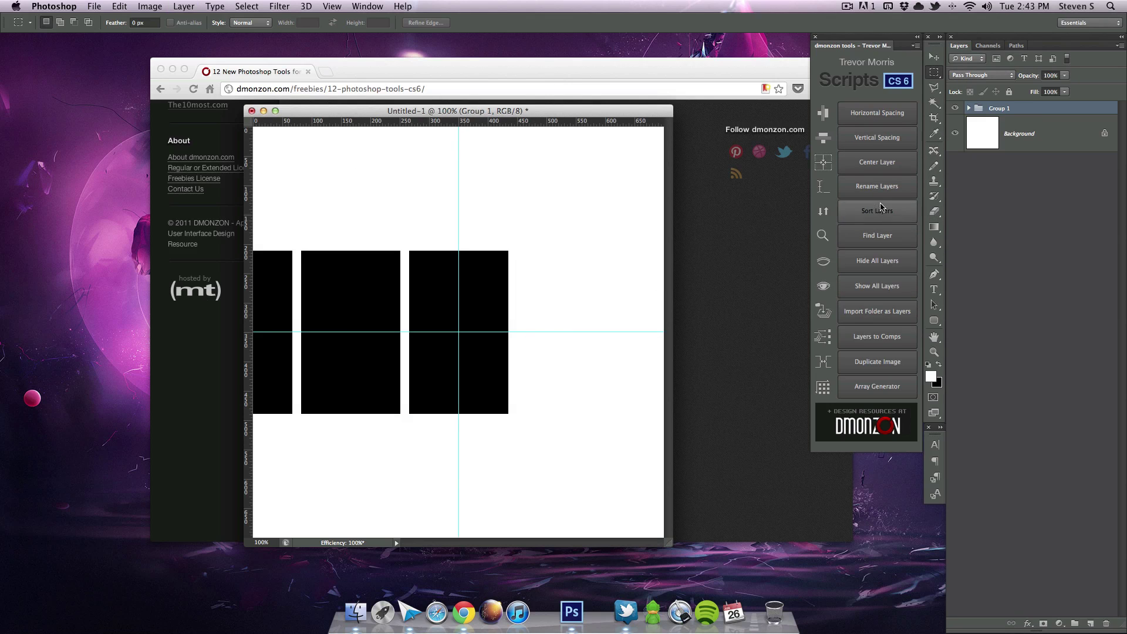
left_click(877, 162)
left_click(654, 208)
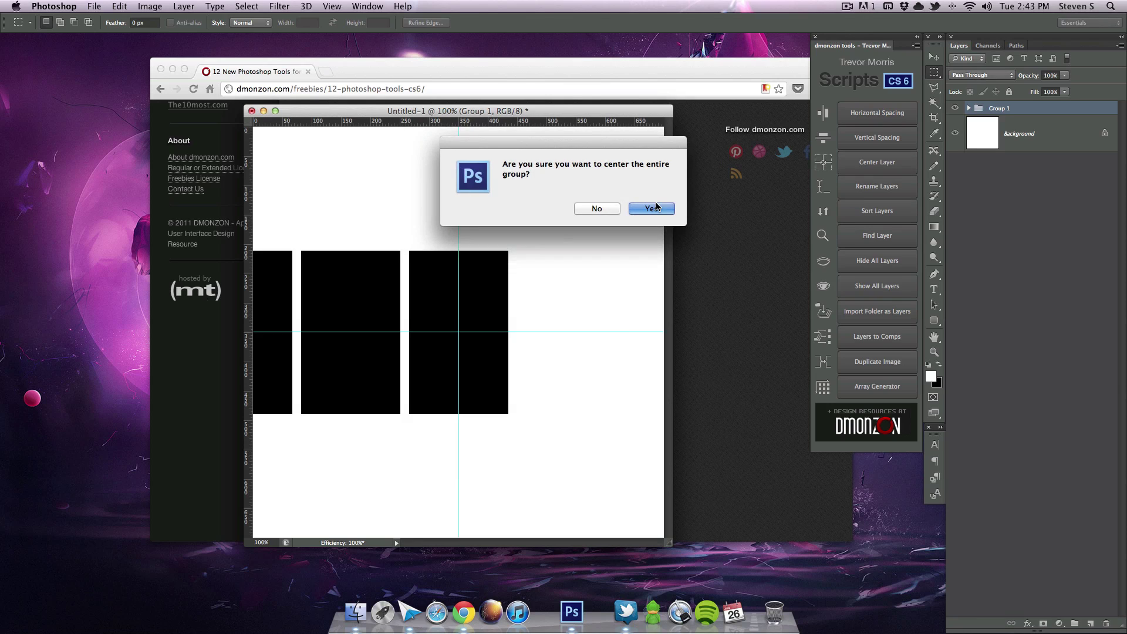
Pick the Move tool, dismiss the Find Layer prompt, and scroll the dmonzon CS6 tools article to the top.
left_click(933, 57)
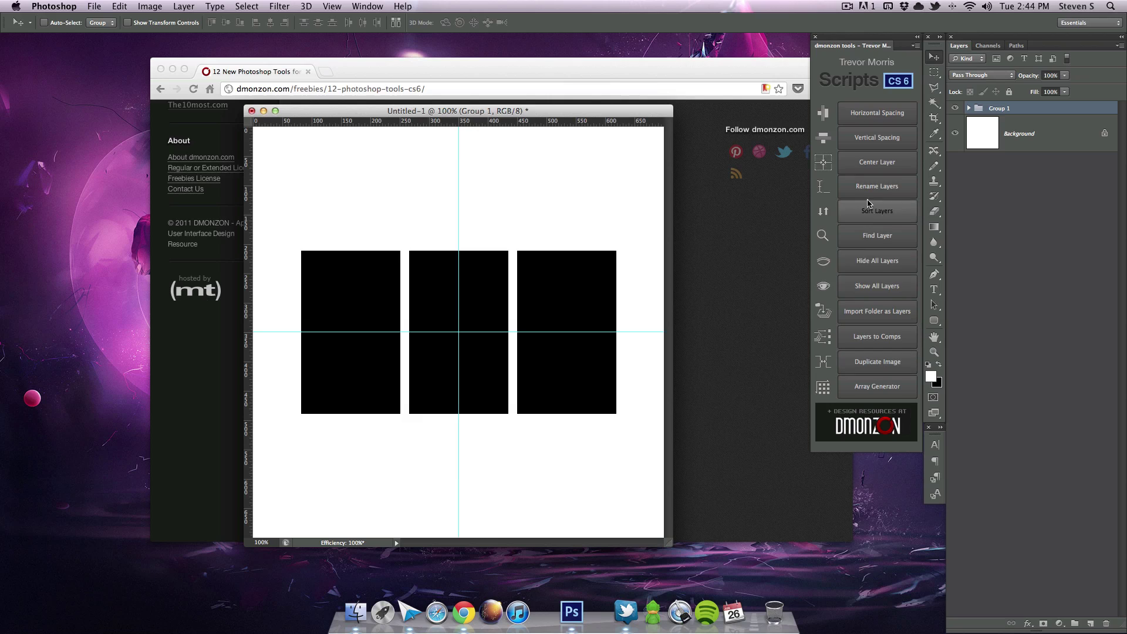
left_click(882, 246)
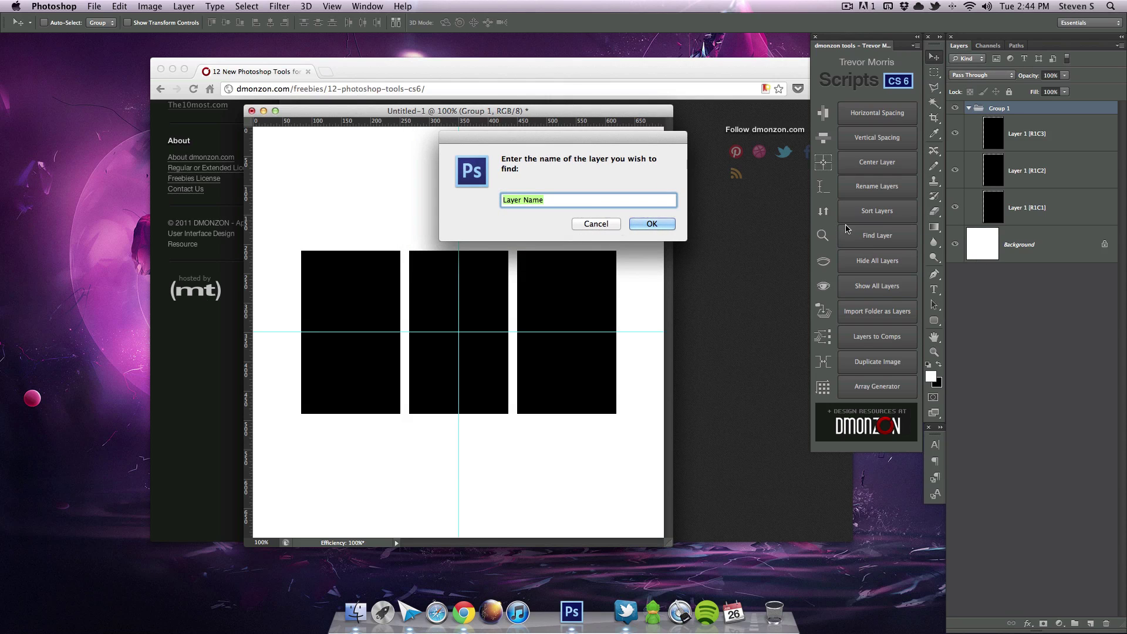
left_click(601, 228)
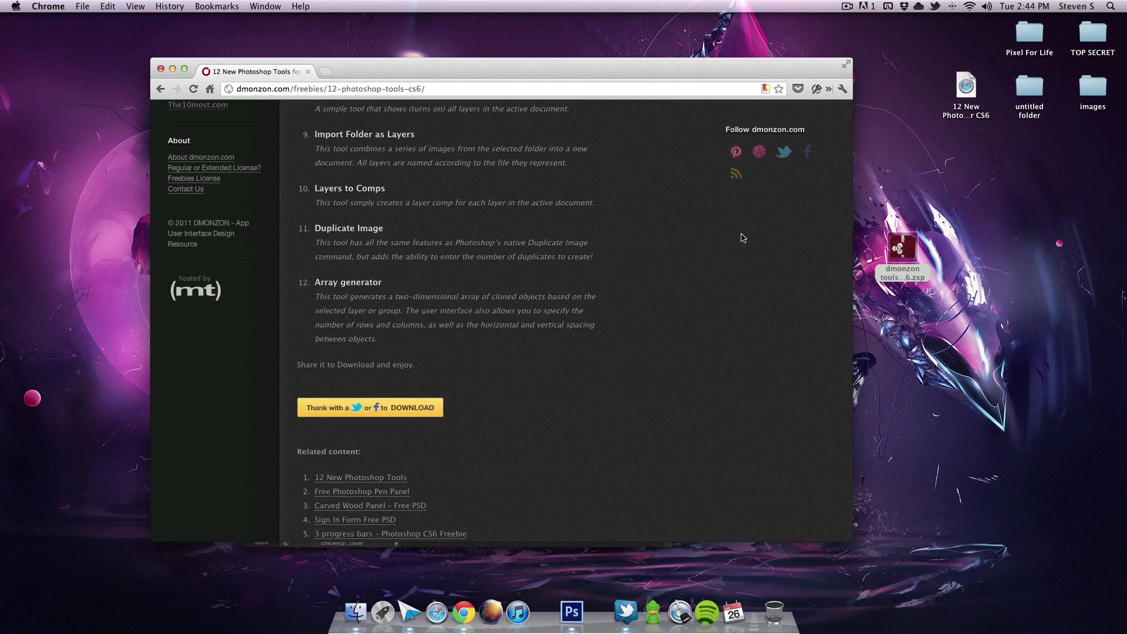
scroll(684, 241, "up", 15)
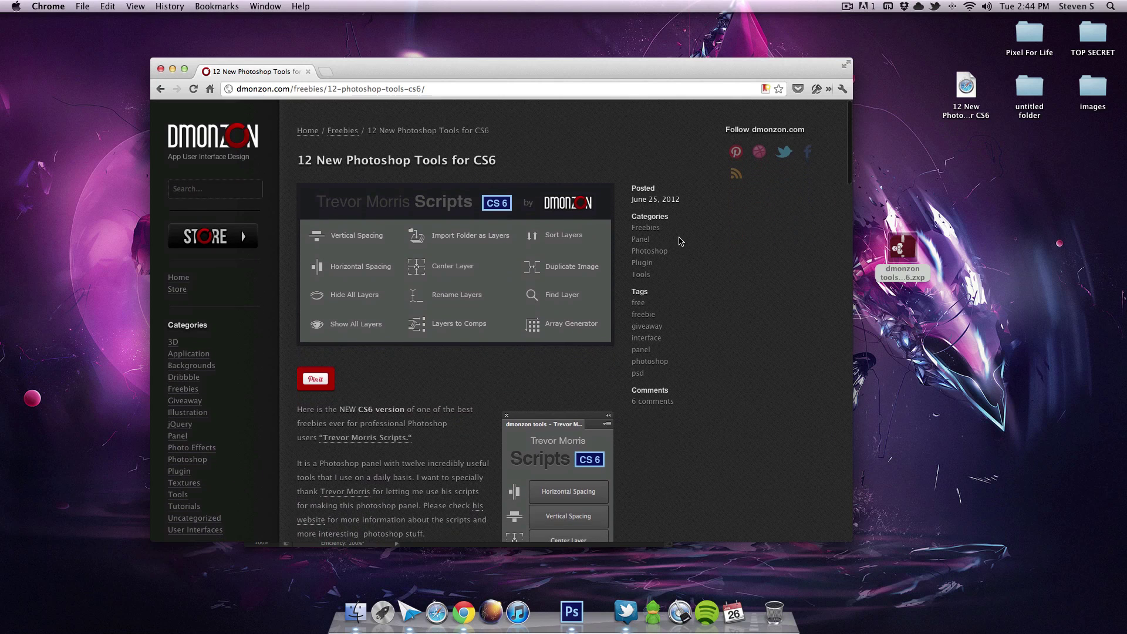